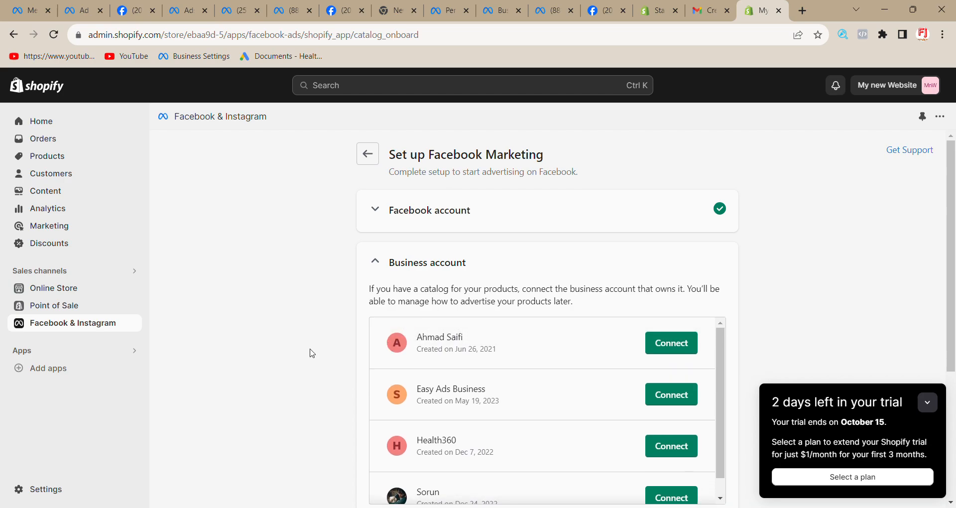
Connect the Sorun business account in the Facebook Marketing setup.
scroll(273, 364, "down", 2)
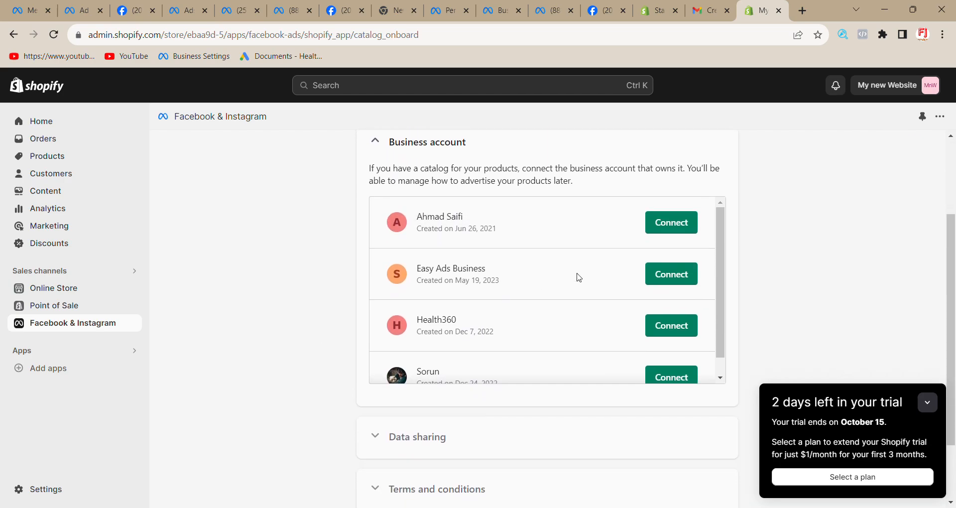
scroll(668, 335, "down", 1)
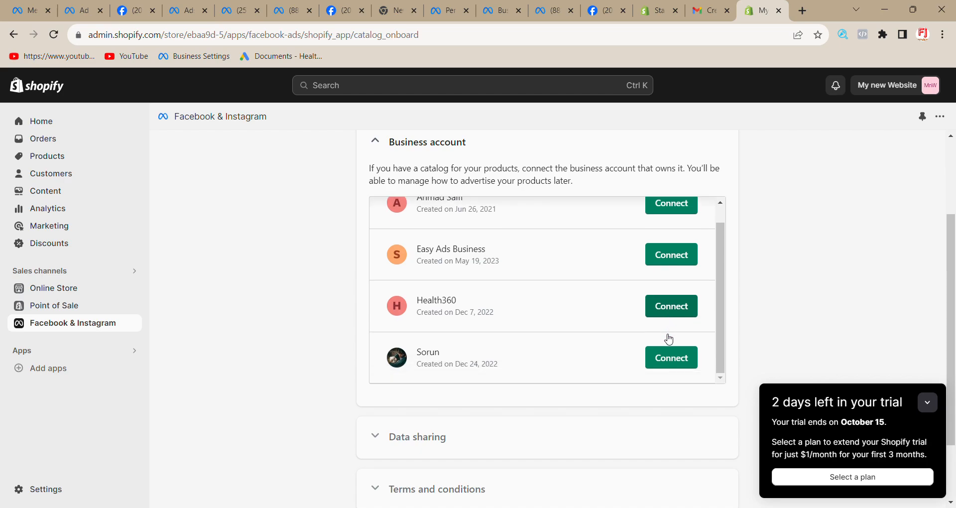
left_click(672, 355)
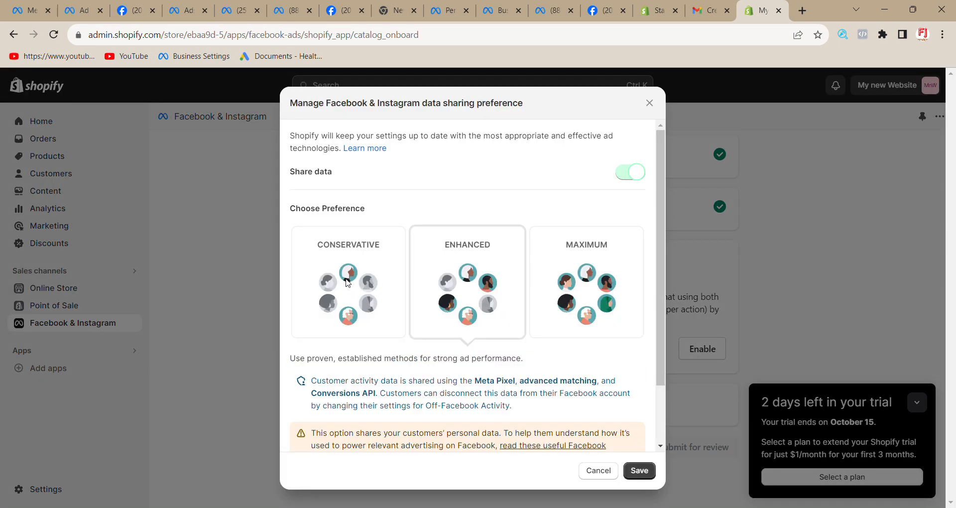
Set the customer data sharing preference to Maximum and connect Sorun's pixel for tracking customer behavior.
left_click(616, 299)
scroll(616, 304, "down", 2)
left_click(639, 470)
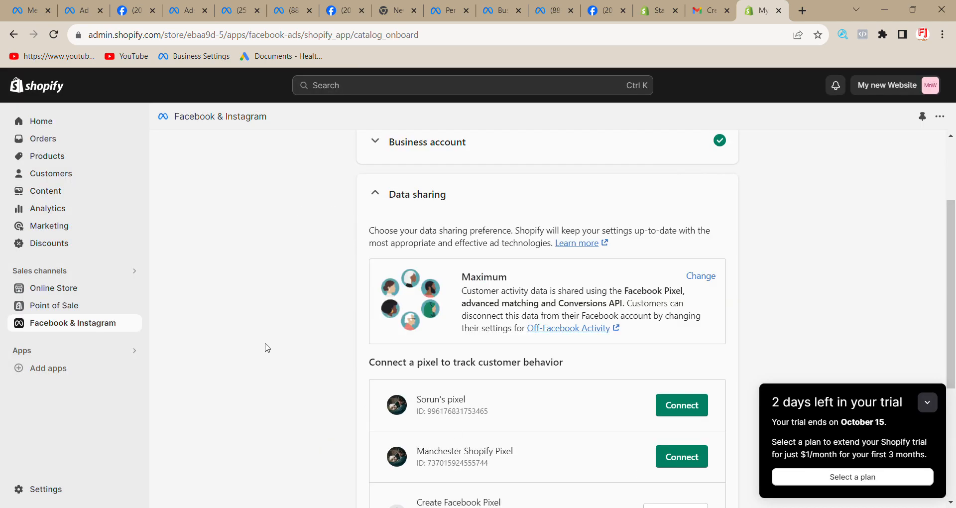
scroll(267, 348, "down", 4)
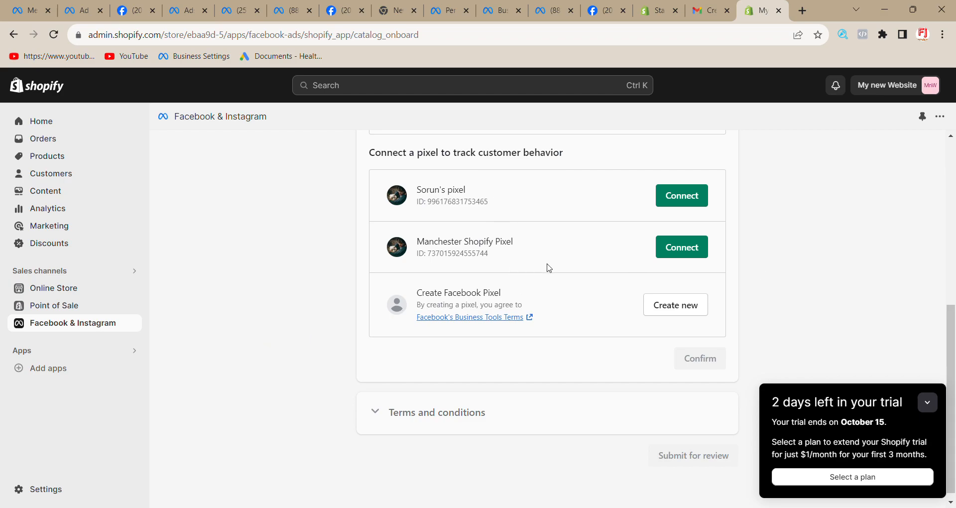
left_click(690, 199)
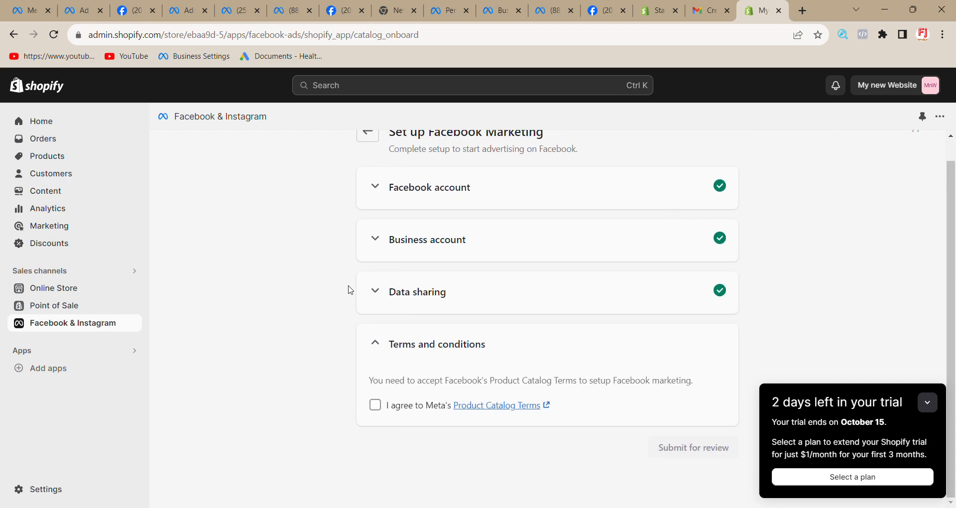
Try replacing Sorun's pixel with a newly created Facebook pixel, and restore the connection to the existing Sorun's pixel.
left_click(377, 296)
scroll(672, 446, "down", 3)
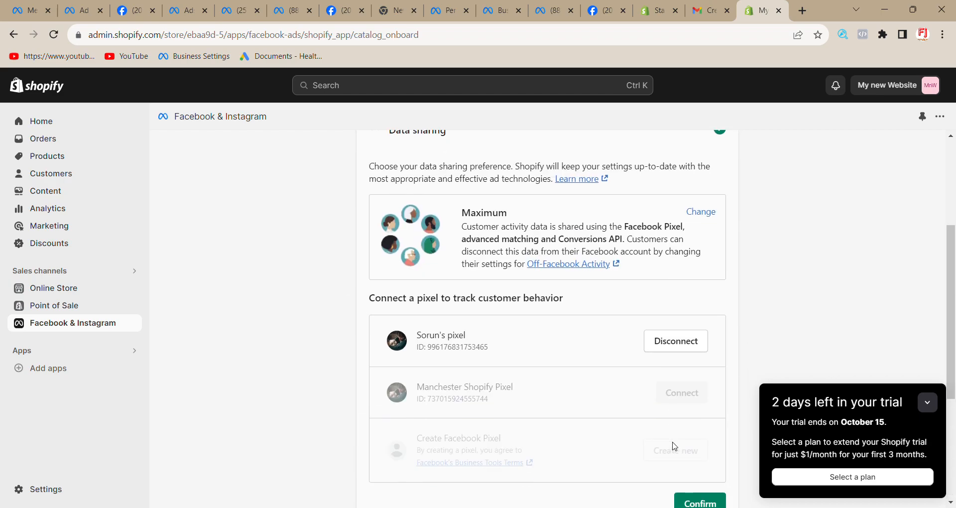
left_click(660, 347)
scroll(545, 362, "down", 3)
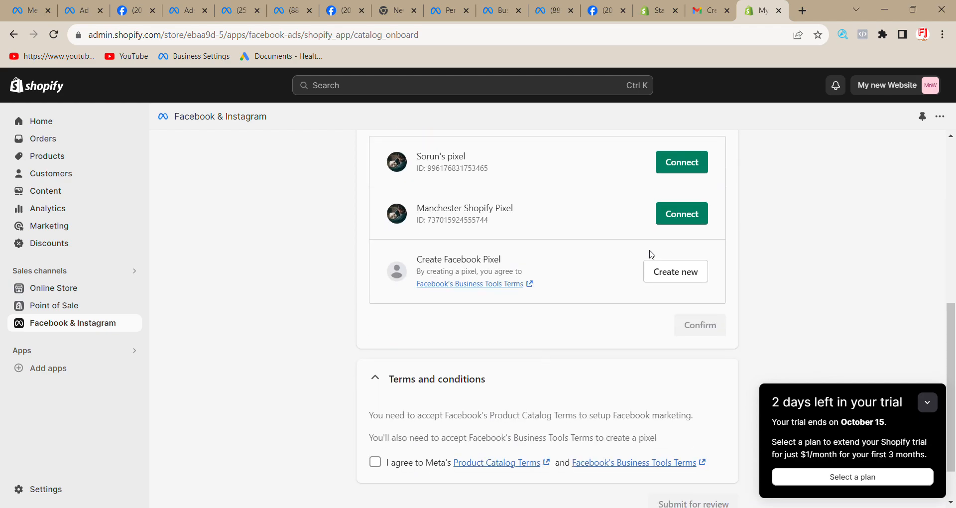
left_click(668, 272)
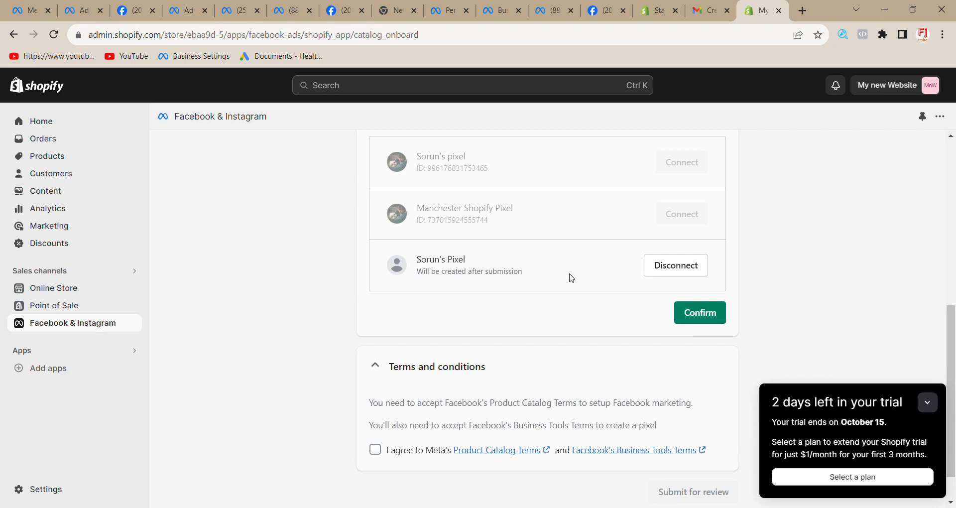
left_click(666, 265)
left_click(675, 168)
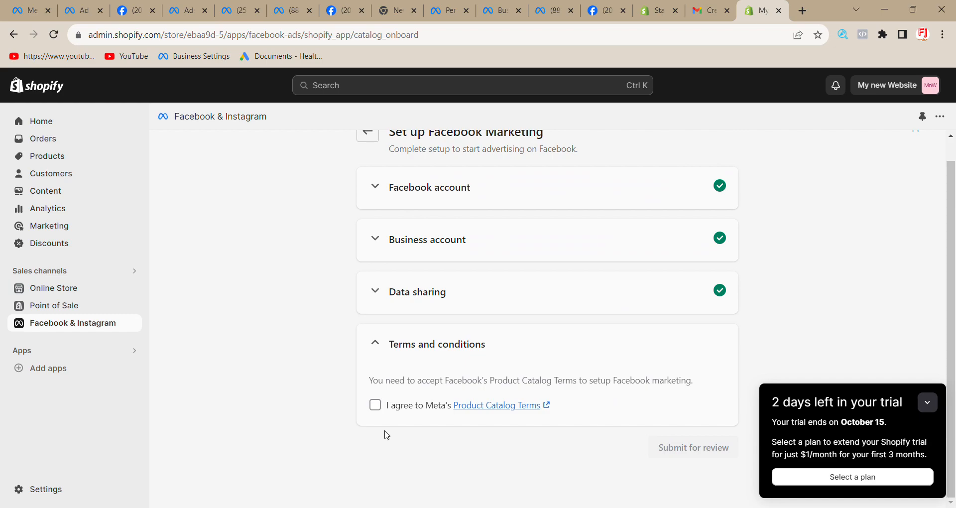
Agree to Meta's Product Catalog Terms and submit the Facebook Marketing setup for review.
left_click(379, 404)
left_click(724, 416)
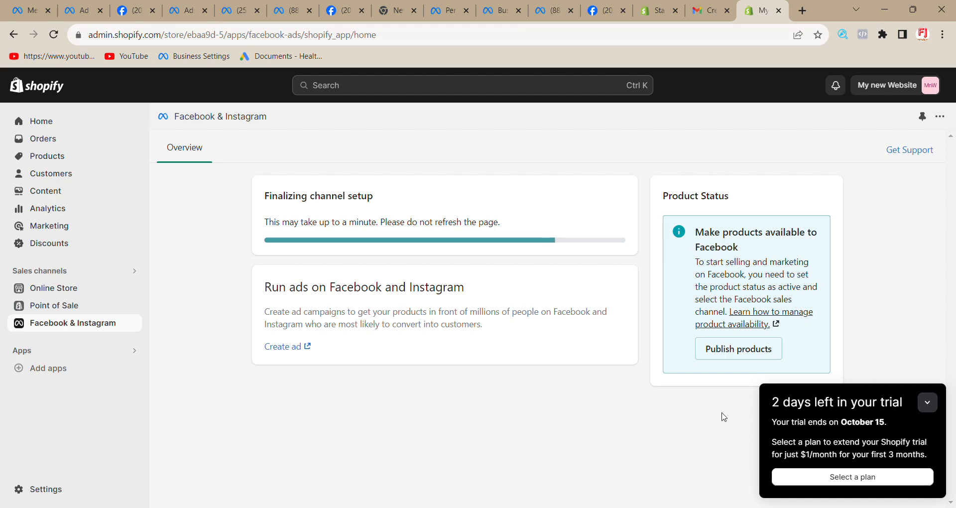
left_click_drag(384, 219, 508, 222)
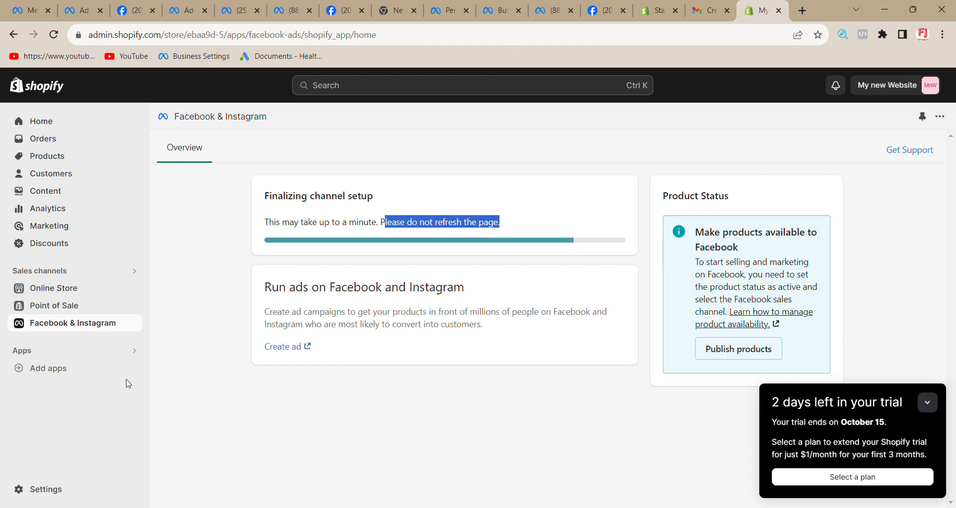
left_click(208, 349)
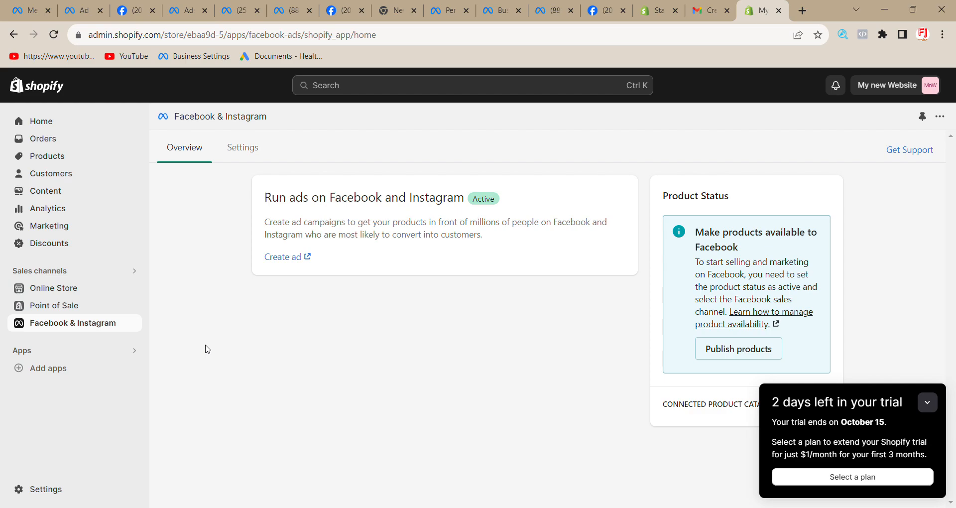
Open Meta Business Settings for the Sorun business account in a new browser tab.
key("ctrl+t")
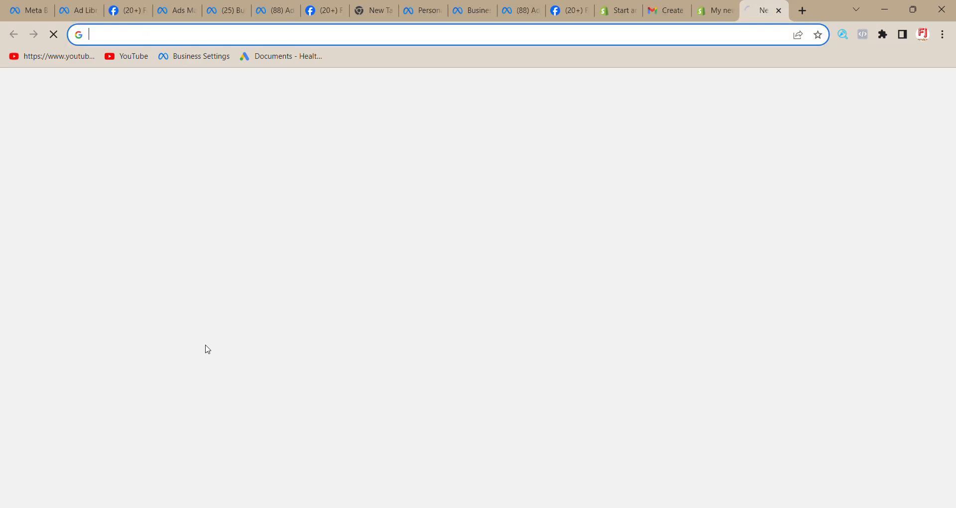
type("b")
key("BackSpace")
type("busi")
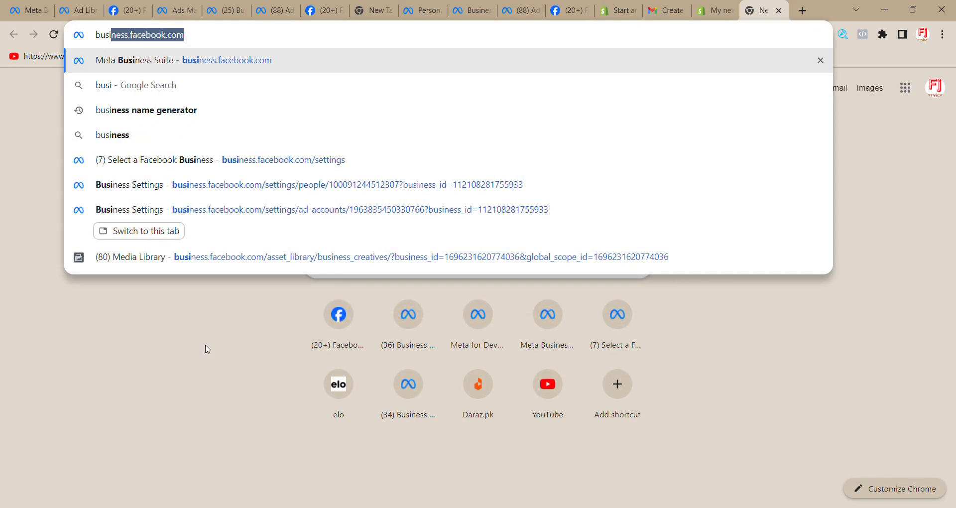
key("Down")
key("Down")
key("Down")
key("Down")
key("Down")
key("Return")
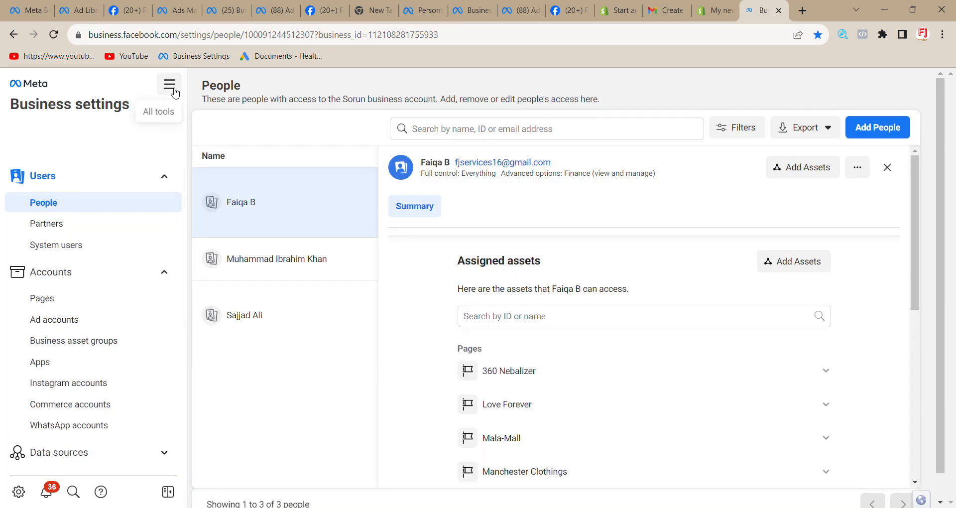
Find the Sorun's pixel dataset among the business data sources and open it in Events Manager.
scroll(81, 308, "down", 3)
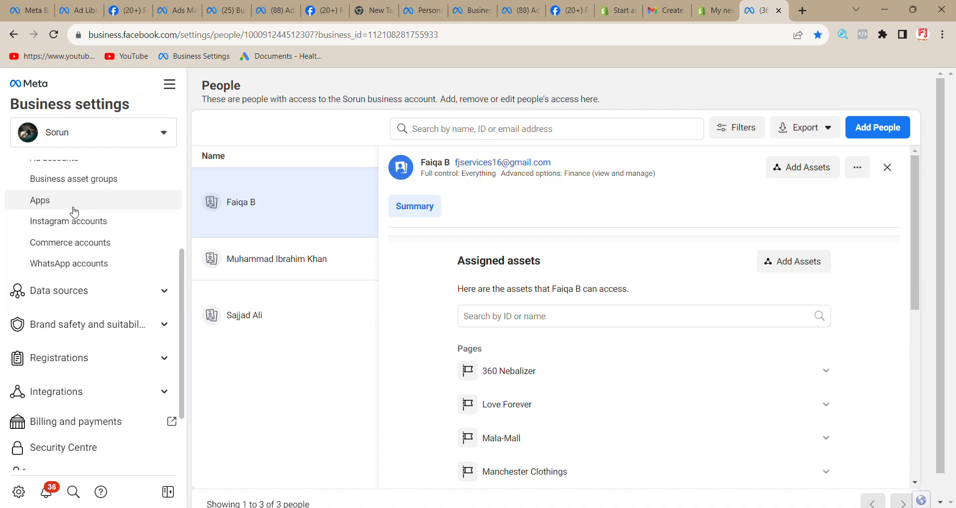
scroll(73, 210, "up", 1)
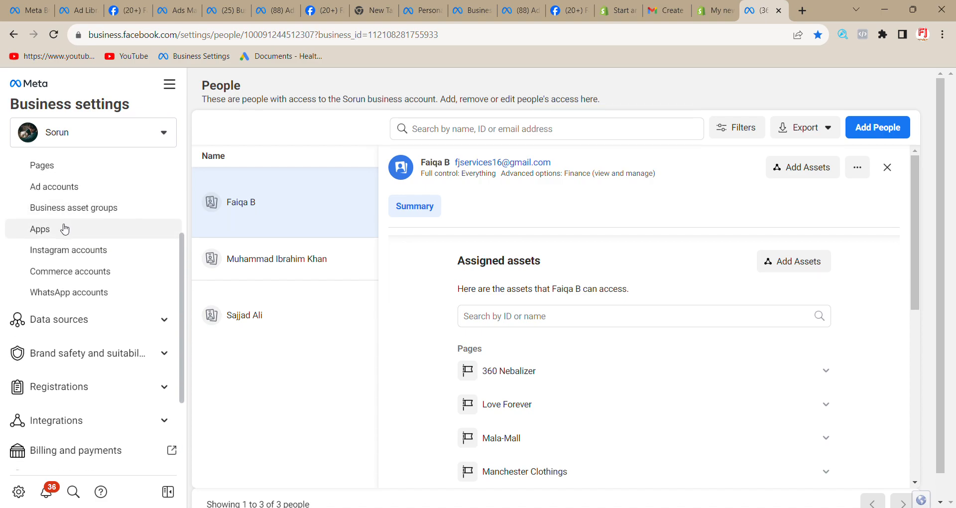
left_click(54, 324)
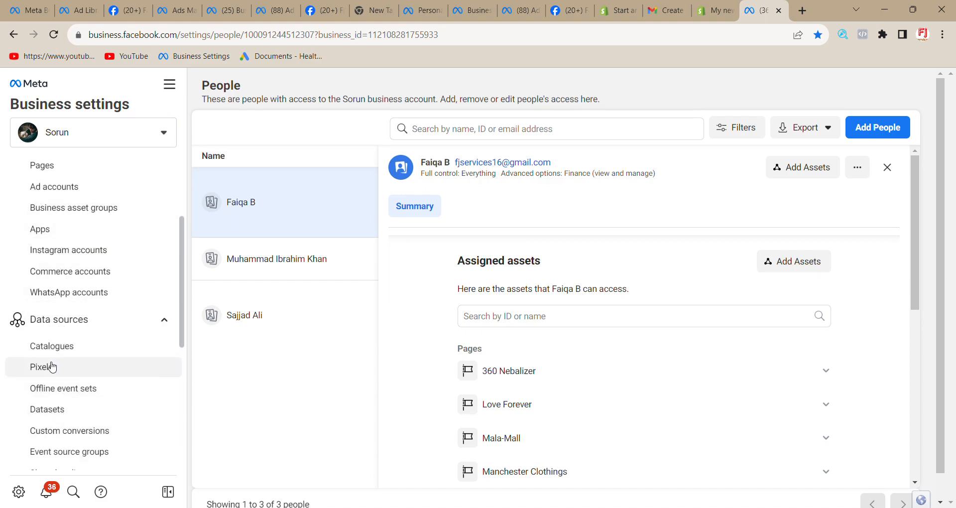
left_click(43, 411)
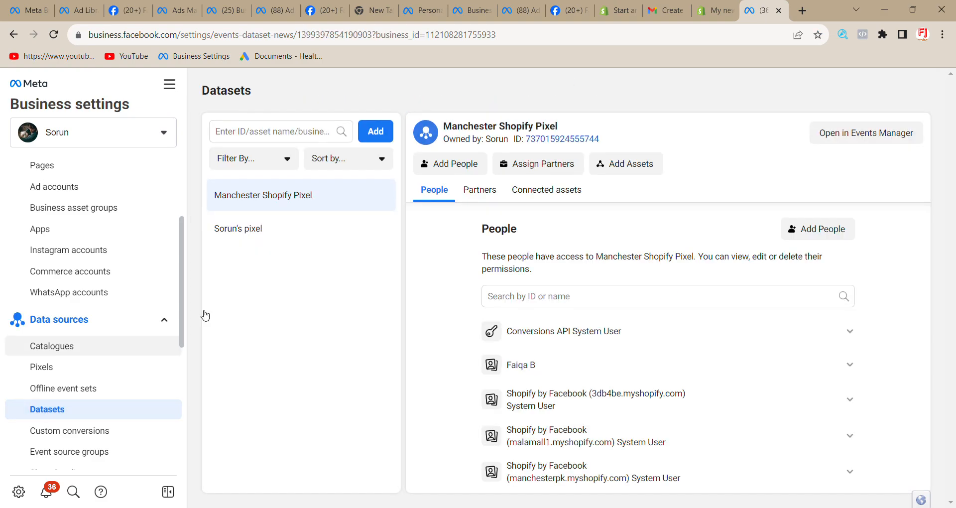
left_click(237, 235)
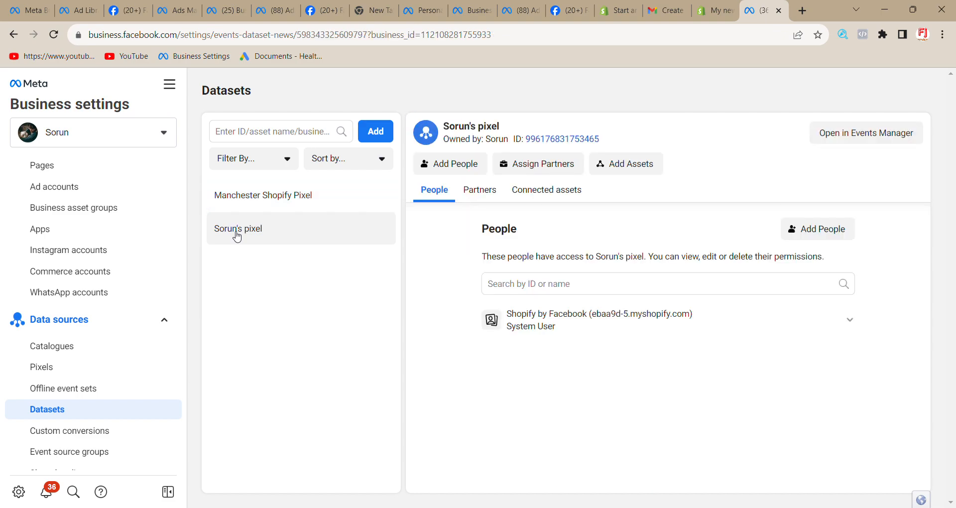
left_click(907, 132)
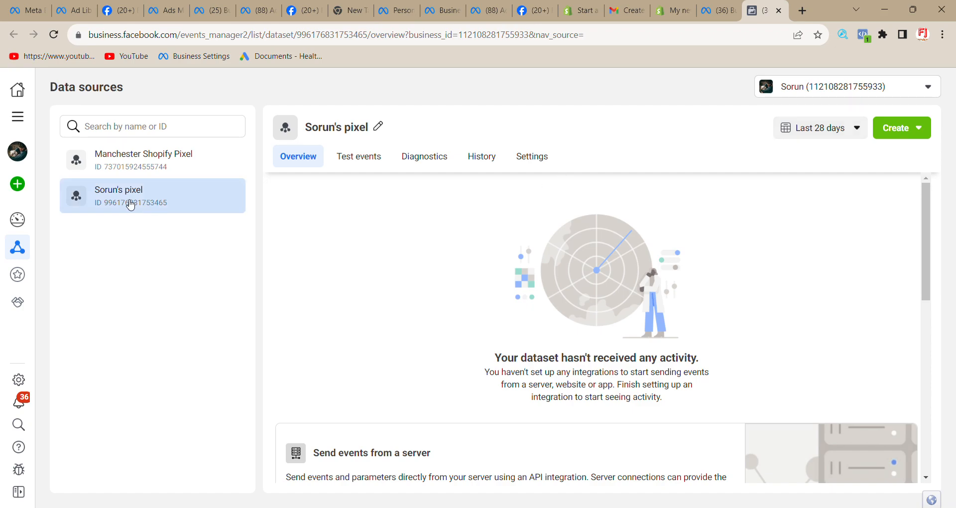
Review the integration options on the overview of Sorun's pixel, including Conversions API, Meta pixel, mobile app and spreadsheet.
scroll(627, 324, "down", 10)
scroll(625, 324, "up", 6)
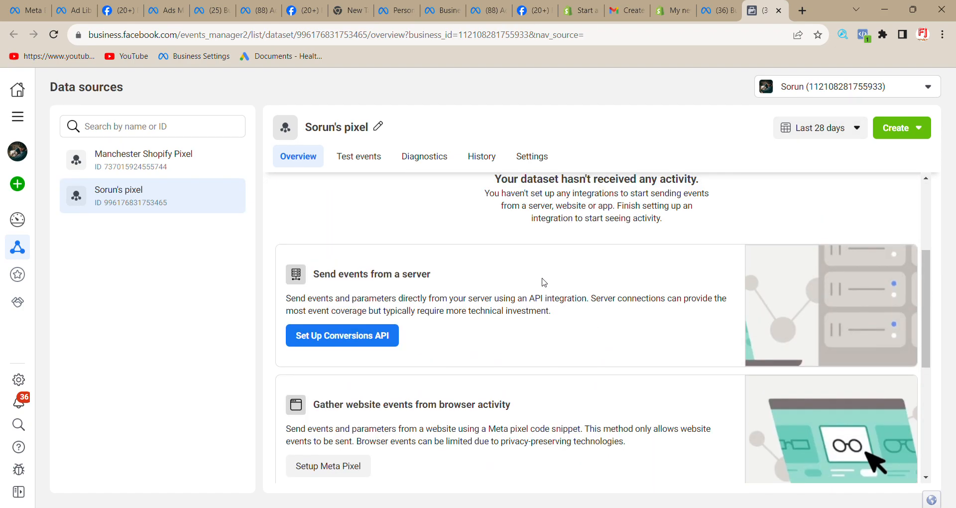
scroll(542, 280, "up", 3)
scroll(612, 299, "down", 8)
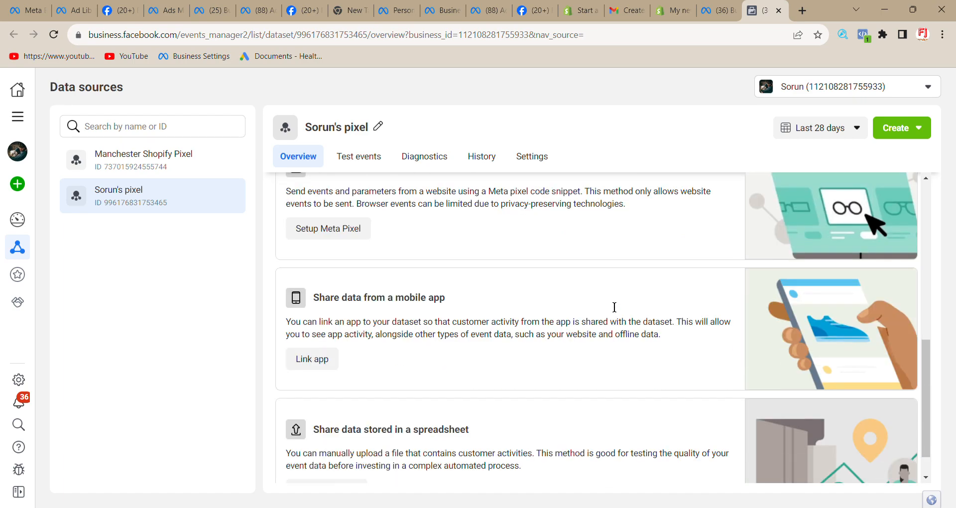
scroll(614, 307, "up", 4)
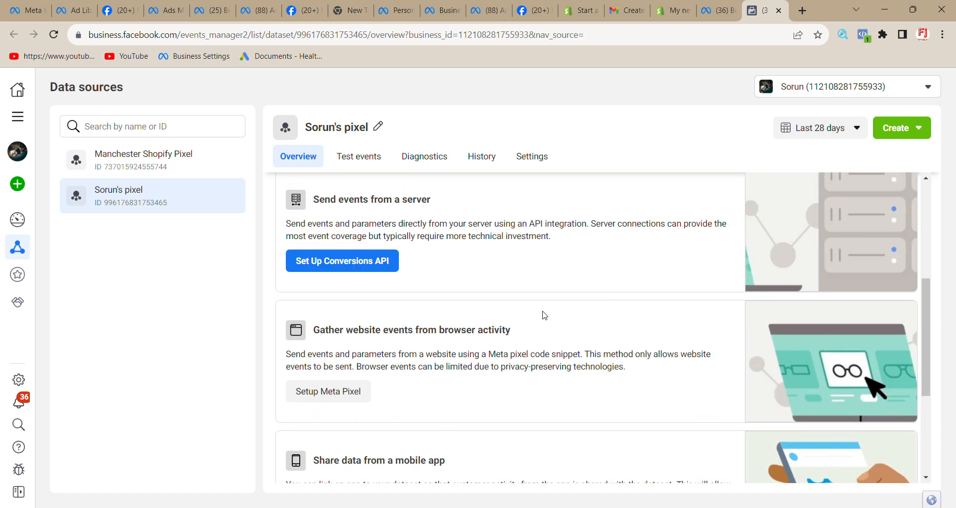
scroll(357, 289, "down", 1)
left_click_drag(363, 272, 515, 279)
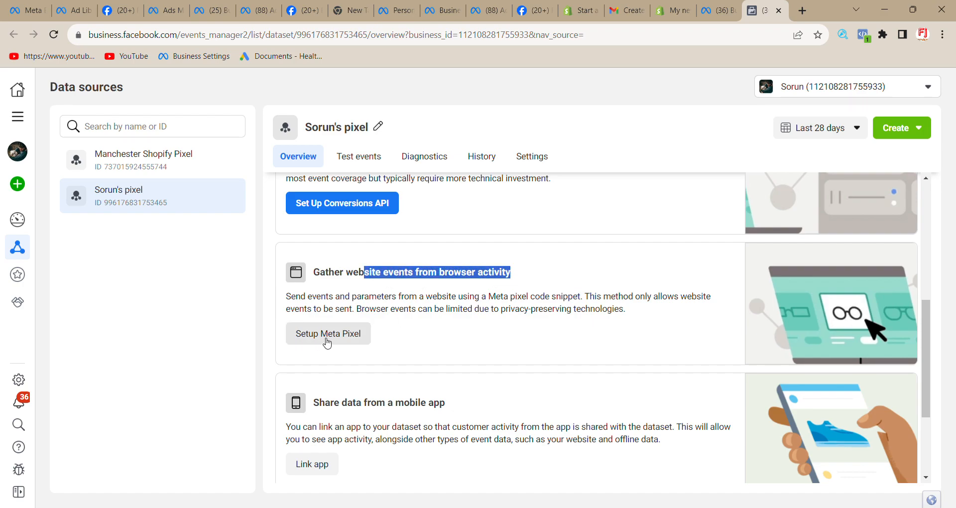
scroll(327, 342, "up", 2)
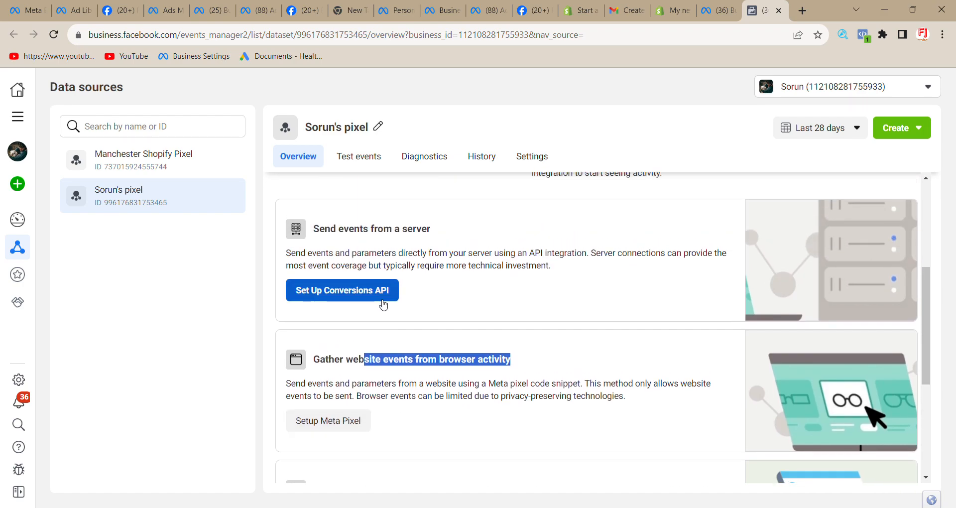
scroll(364, 305, "down", 5)
scroll(335, 305, "up", 3)
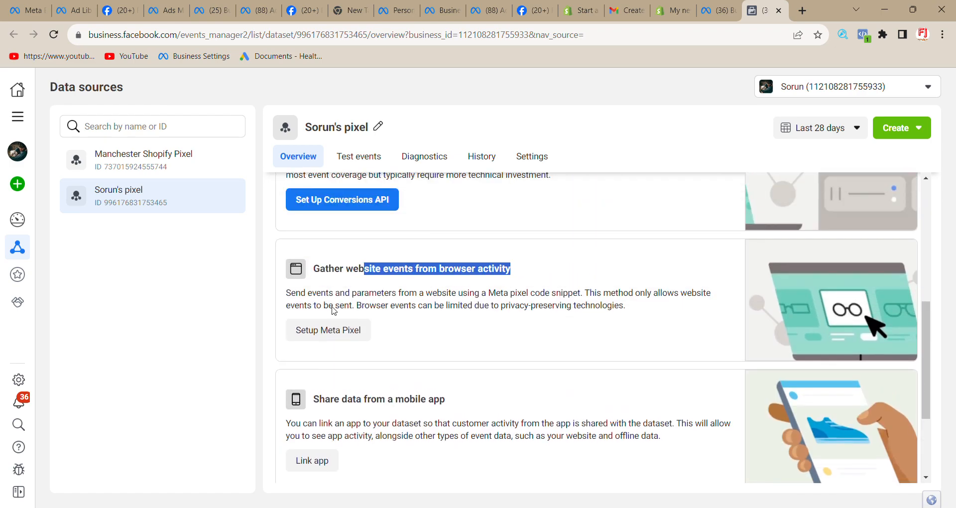
Start the Meta pixel setup for website events and choose Shopify as the partner integration.
left_click(326, 338)
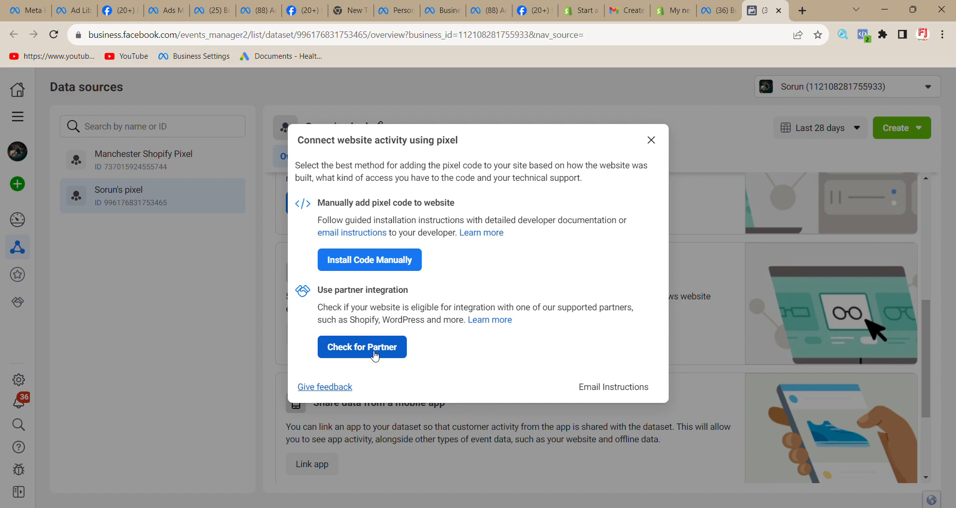
left_click(375, 355)
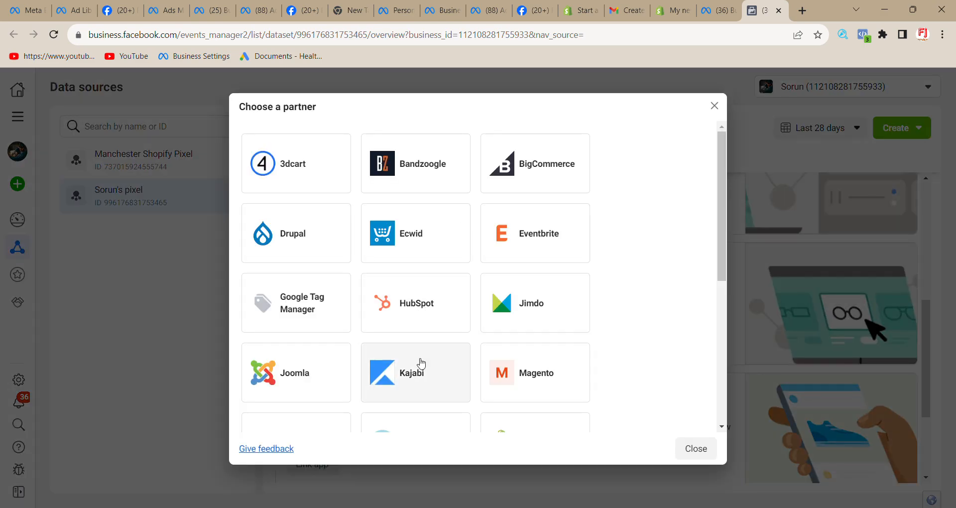
scroll(421, 365, "down", 2)
scroll(421, 364, "down", 1)
left_click(526, 235)
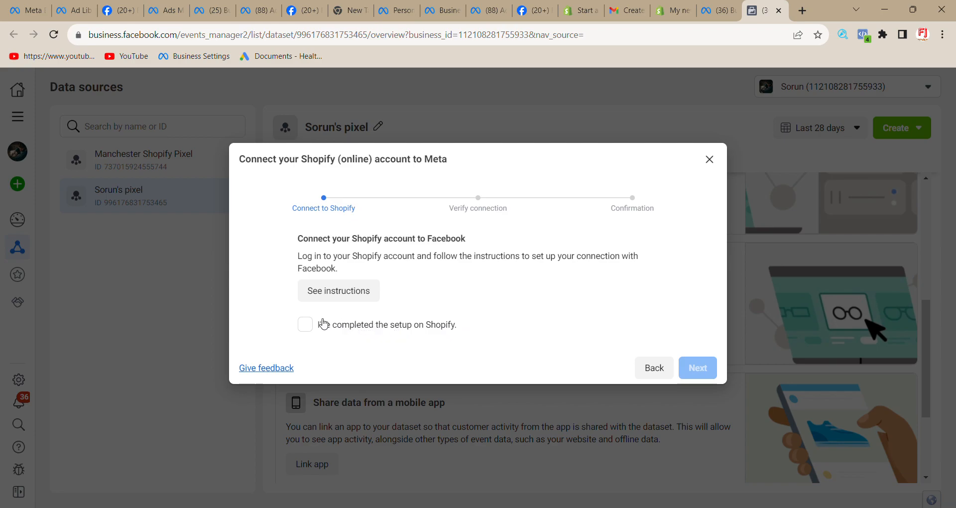
Mark the Shopify setup as completed and proceed to the website URL entry for verifying the pixel connection.
left_click(305, 324)
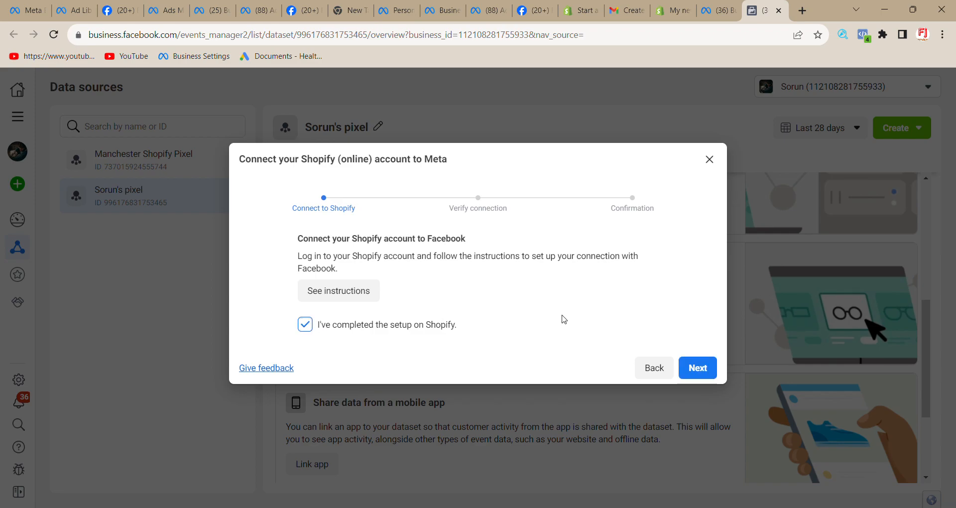
left_click(700, 369)
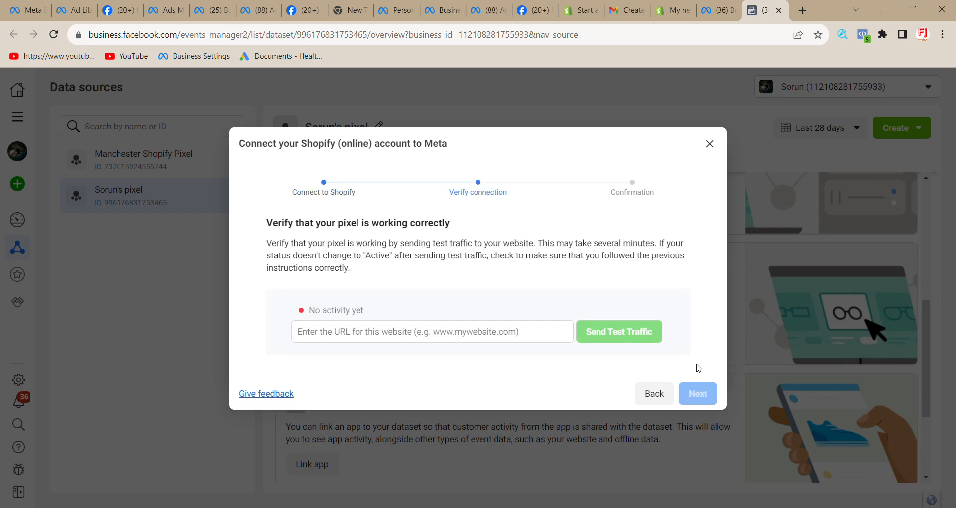
left_click(484, 335)
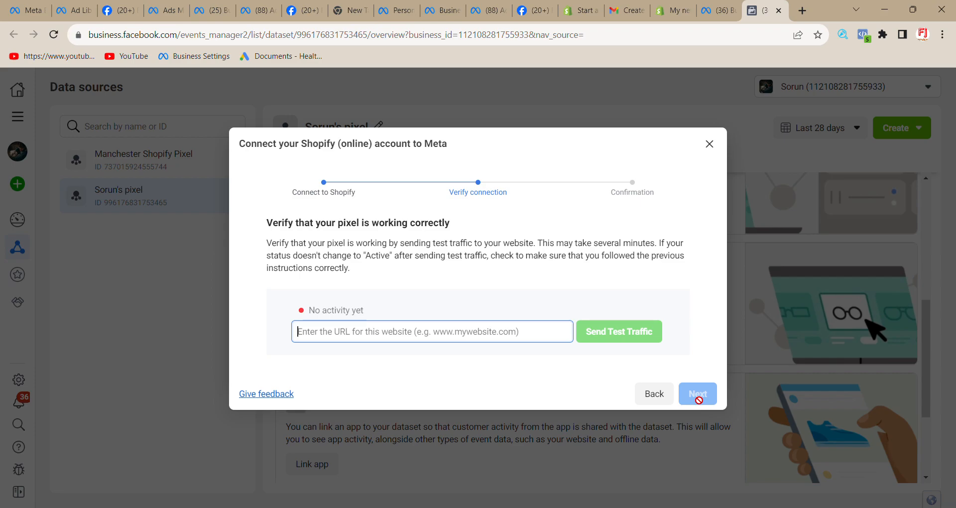
Open the online store's live page from the Shopify admin and copy its web address.
left_click(669, 10)
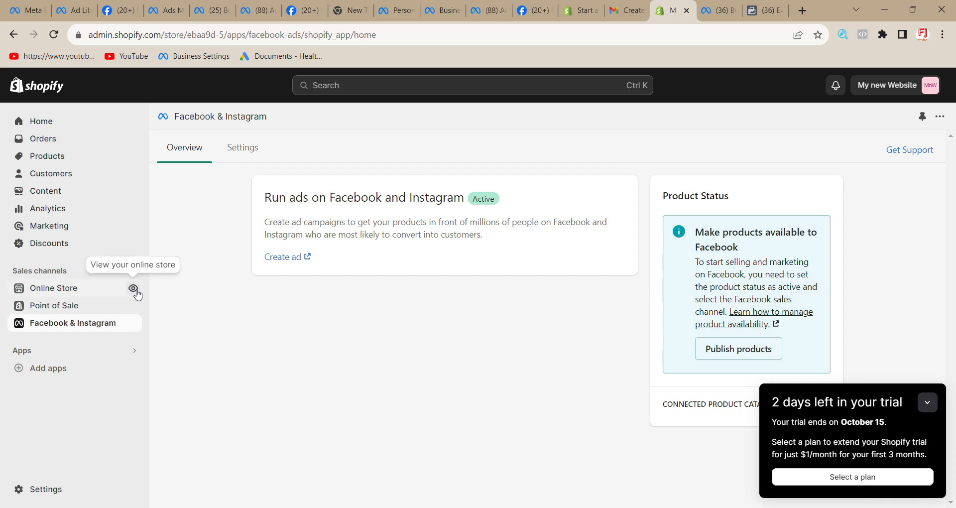
left_click(133, 289)
left_click(684, 6)
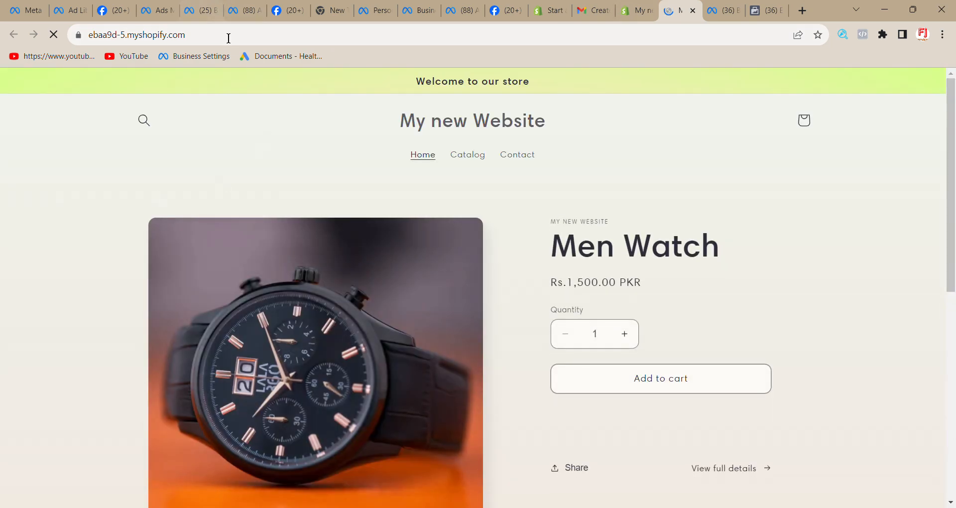
left_click(228, 38)
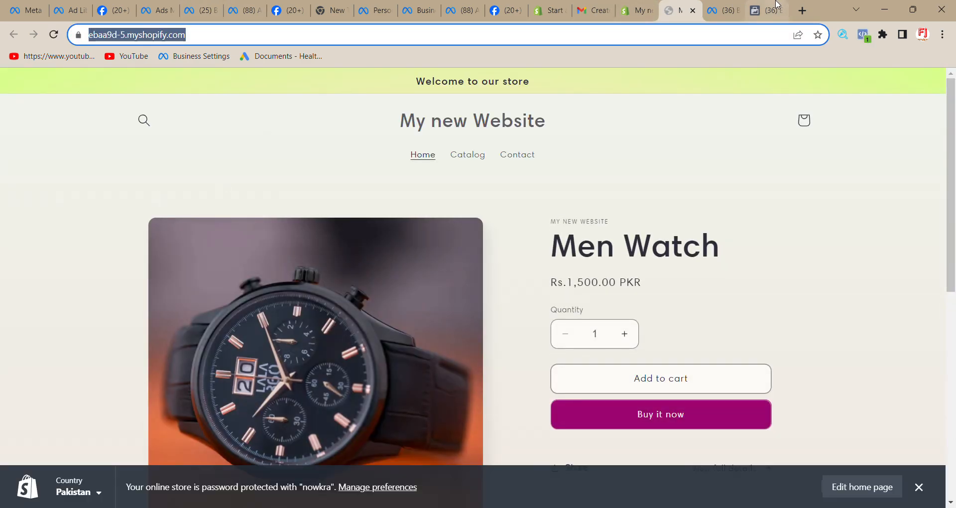
key("ctrl+c")
left_click(769, 10)
left_click(428, 336)
key("ctrl+v")
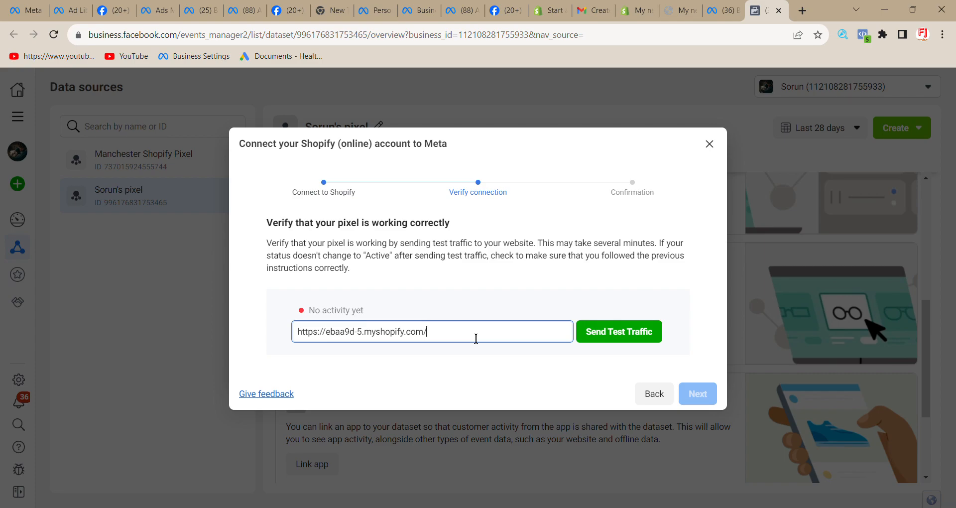
left_click(628, 335)
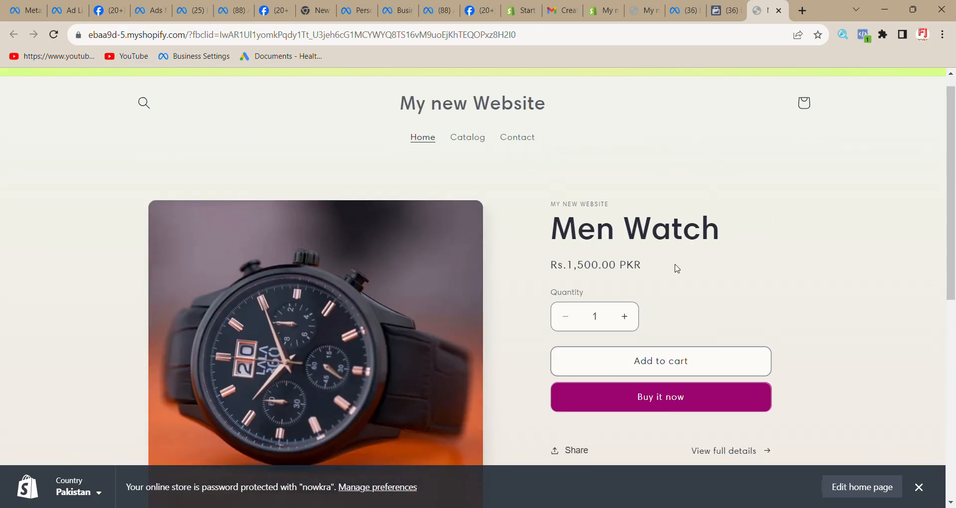
Add the Men Watch to the cart on the test storefront and check the pixel's activity status in Events Manager.
scroll(674, 267, "down", 4)
left_click(719, 9)
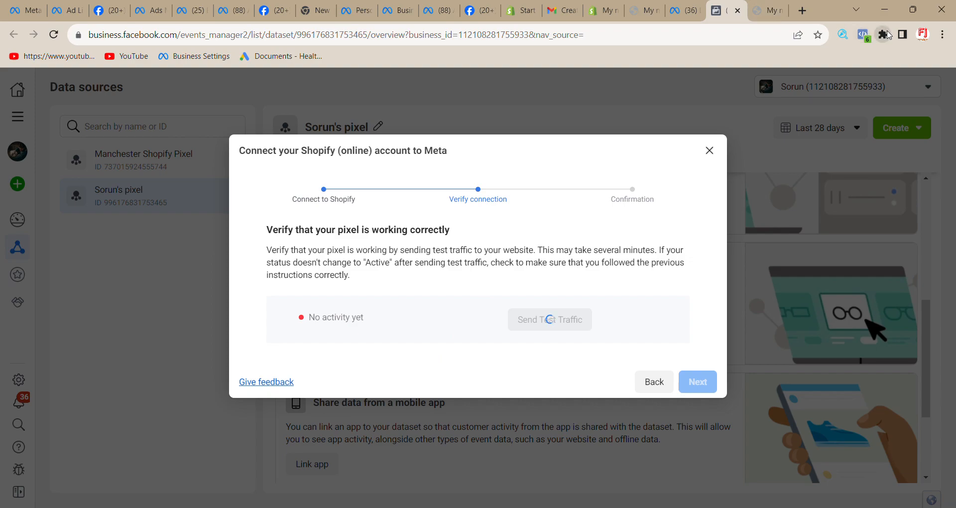
left_click(769, 10)
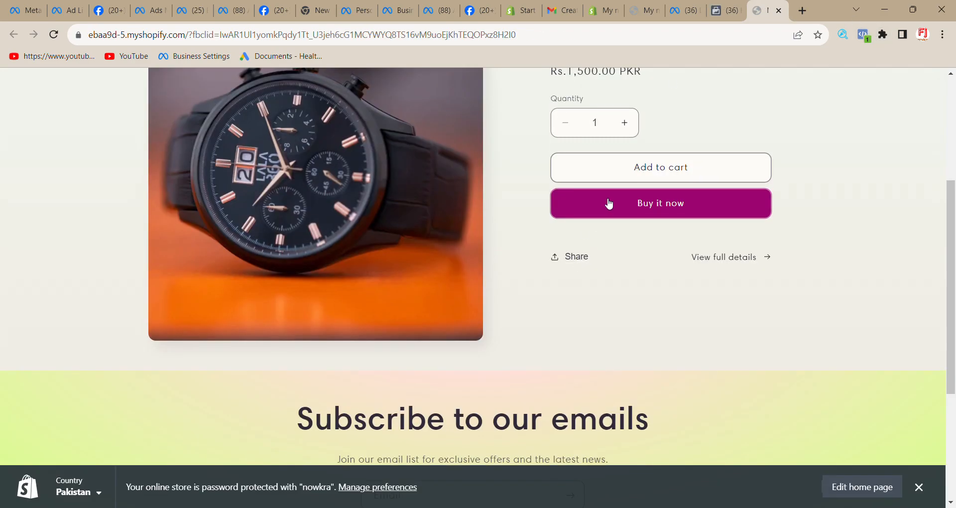
scroll(613, 230, "up", 2)
left_click(616, 249)
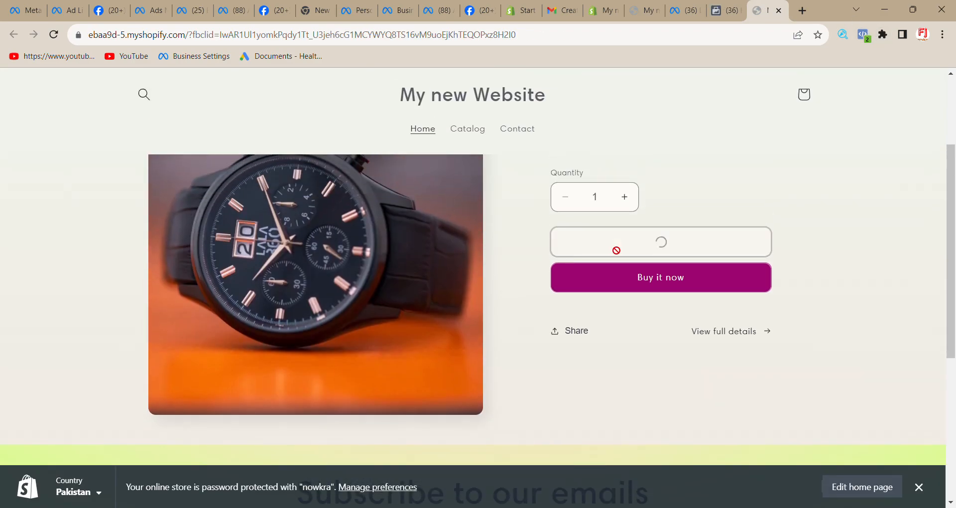
left_click(733, 5)
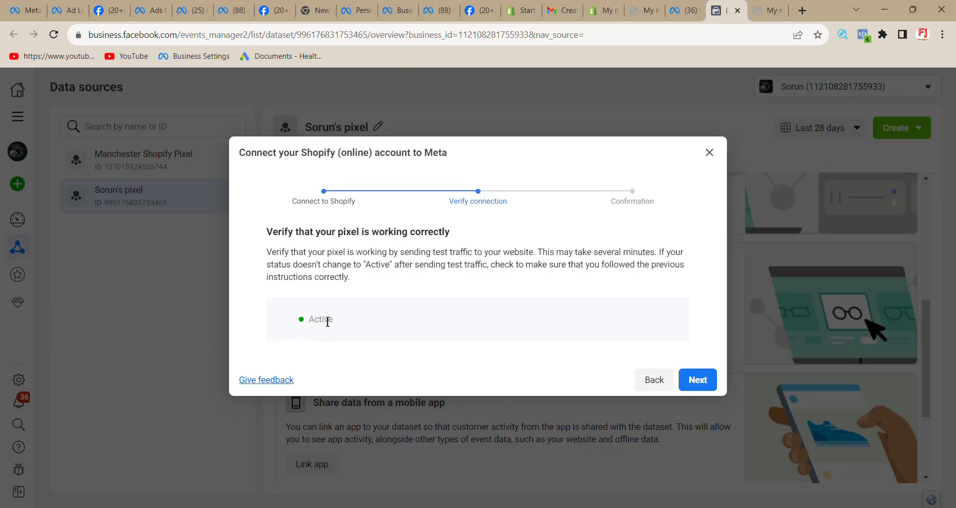
left_click_drag(337, 324, 305, 327)
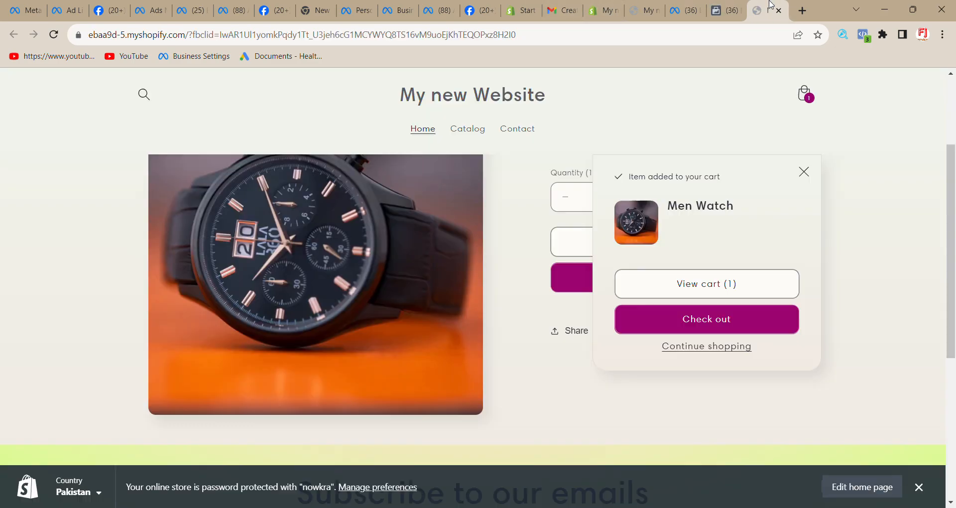
left_click(769, 7)
left_click(736, 9)
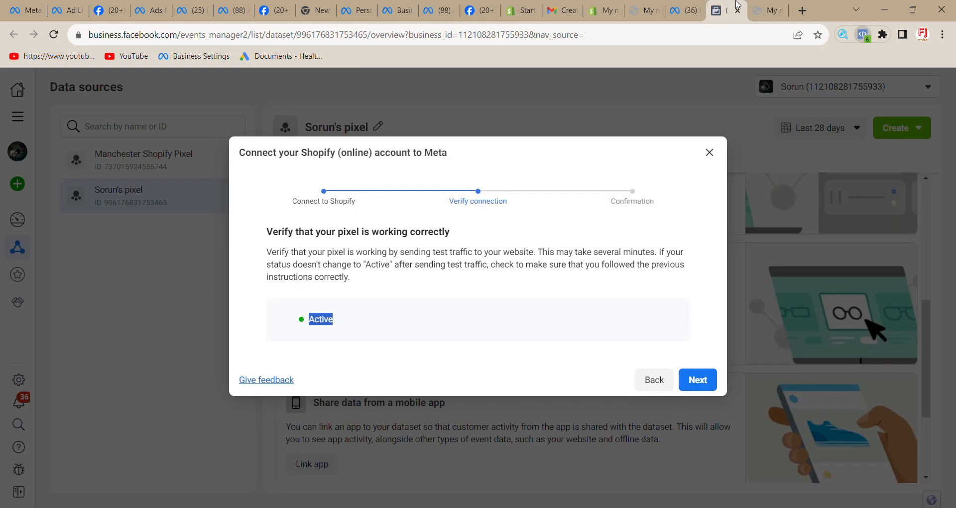
Complete the Shopify connection setup and reload the dataset page.
left_click(710, 380)
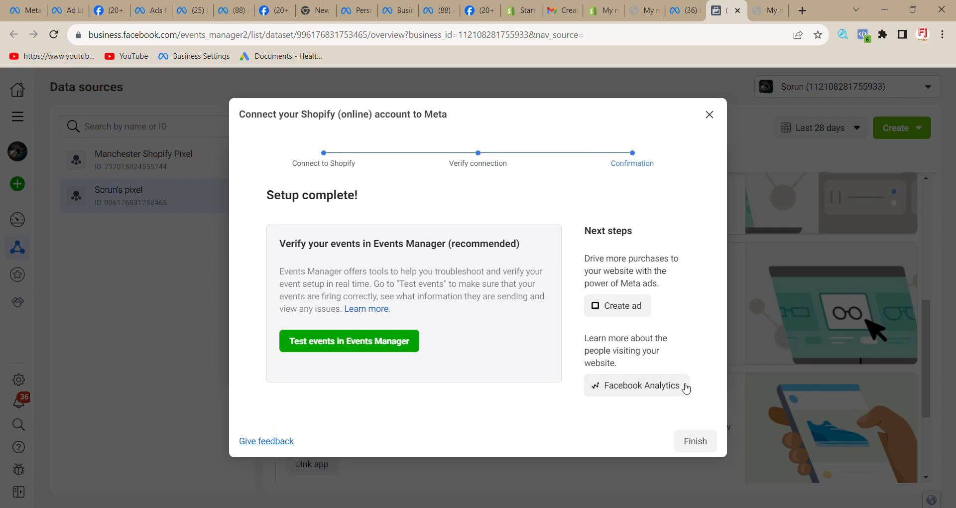
left_click(697, 442)
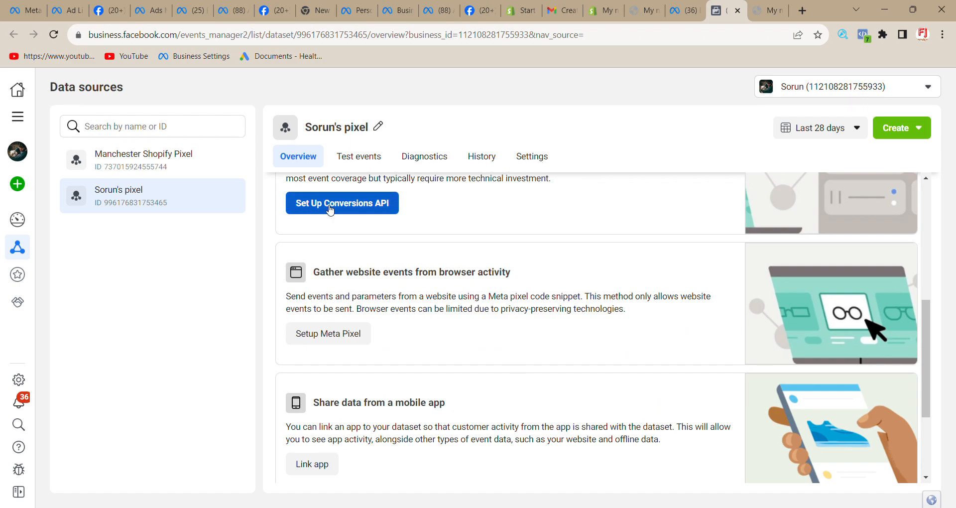
left_click(55, 34)
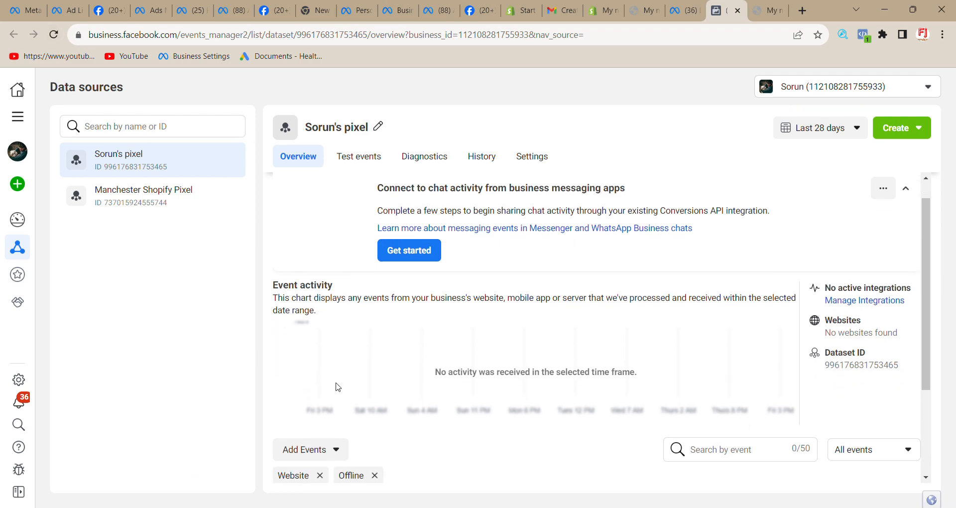
Compare the event activity and event list of Sorun's pixel with those of the Manchester Shopify Pixel.
scroll(338, 378, "down", 3)
scroll(633, 264, "up", 1)
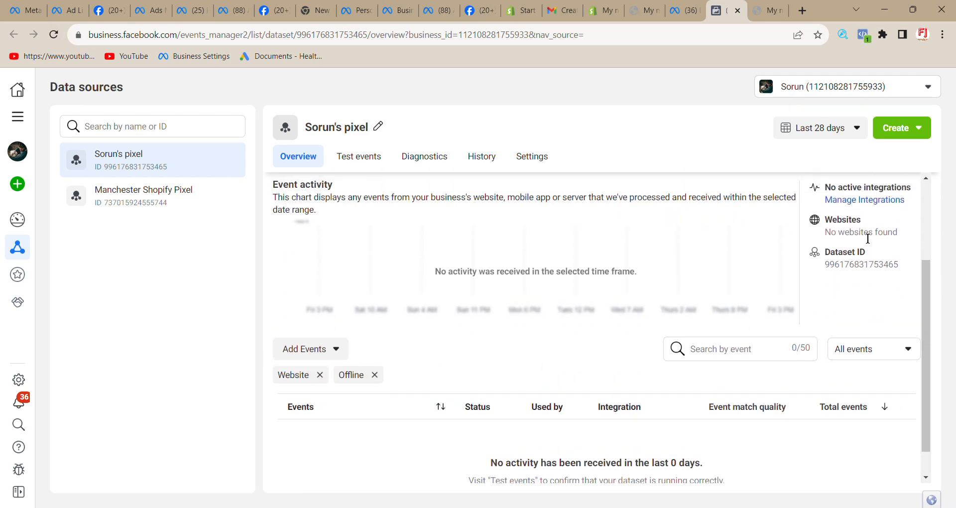
scroll(534, 384, "down", 1)
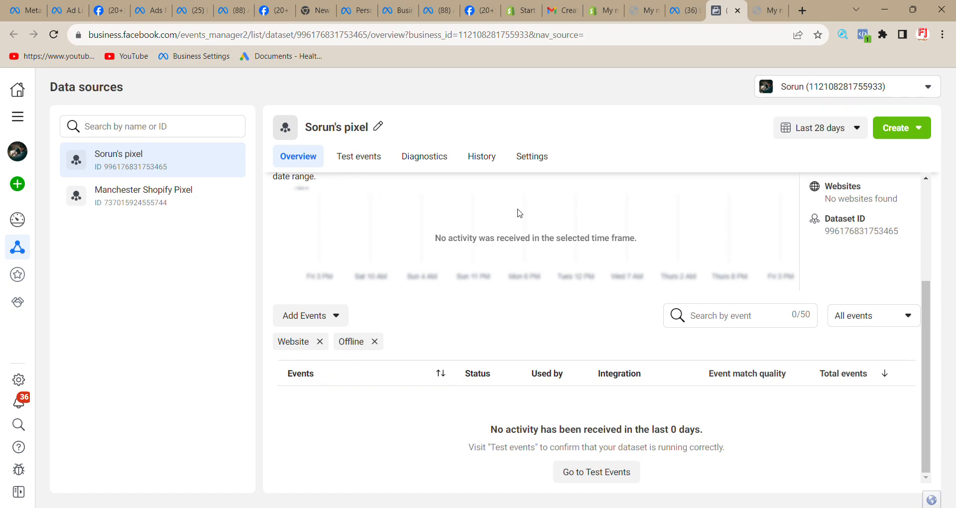
left_click(145, 204)
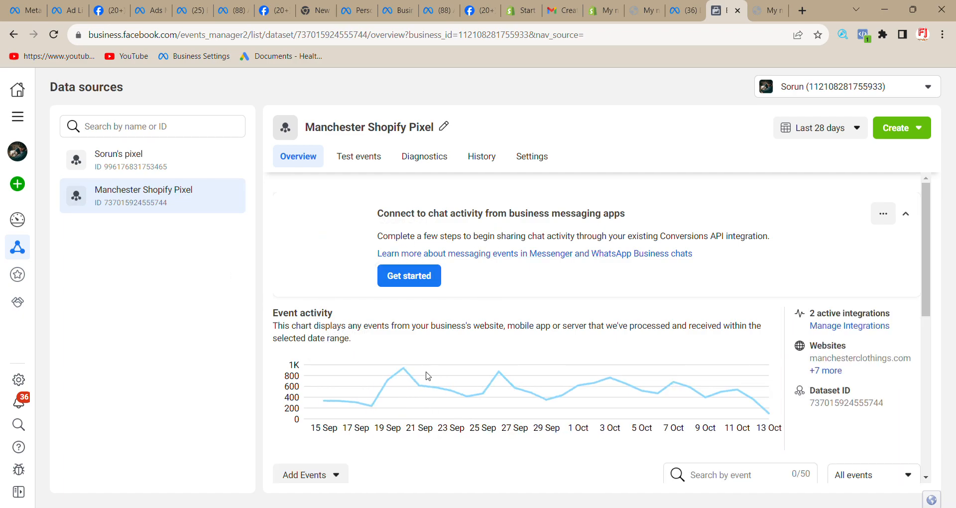
scroll(482, 405, "down", 4)
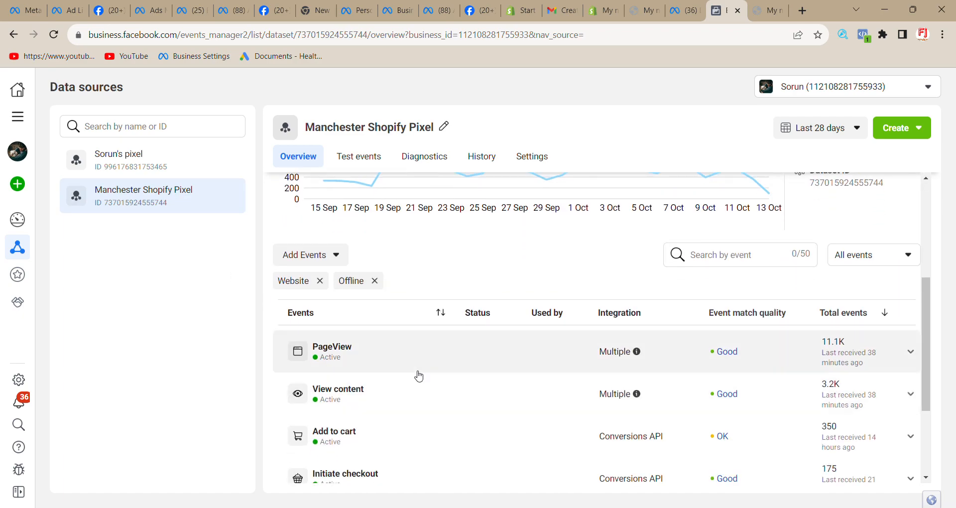
left_click(149, 160)
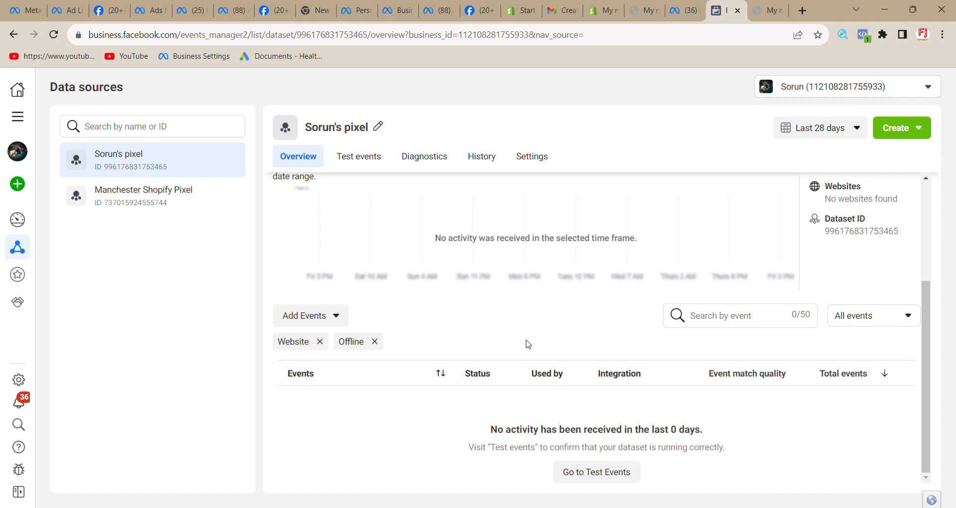
left_click(374, 166)
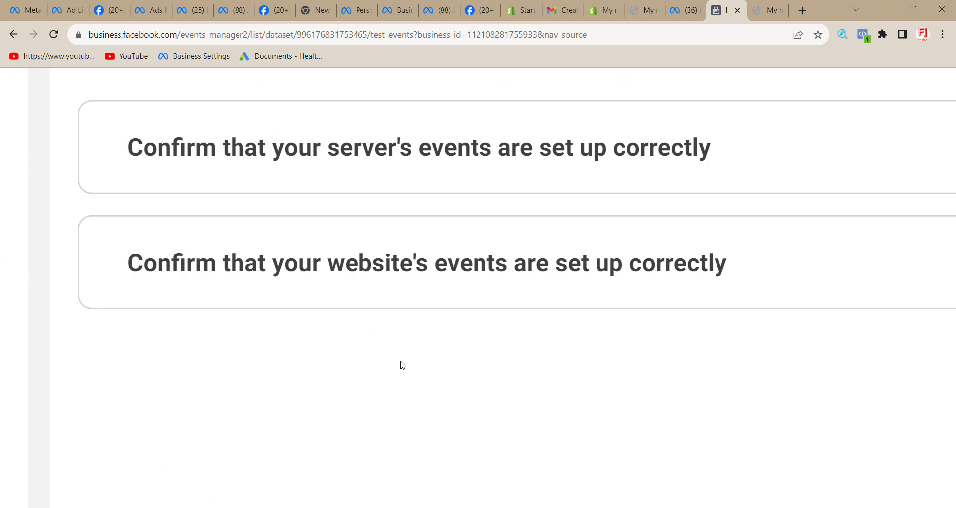
left_click(426, 267)
scroll(312, 429, "down", 1)
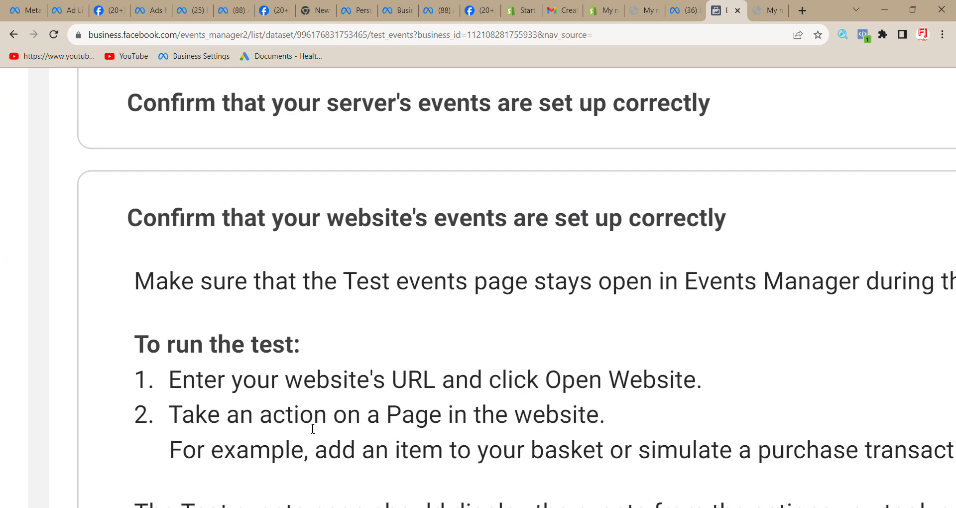
scroll(312, 428, "down", 4)
scroll(313, 429, "down", 5)
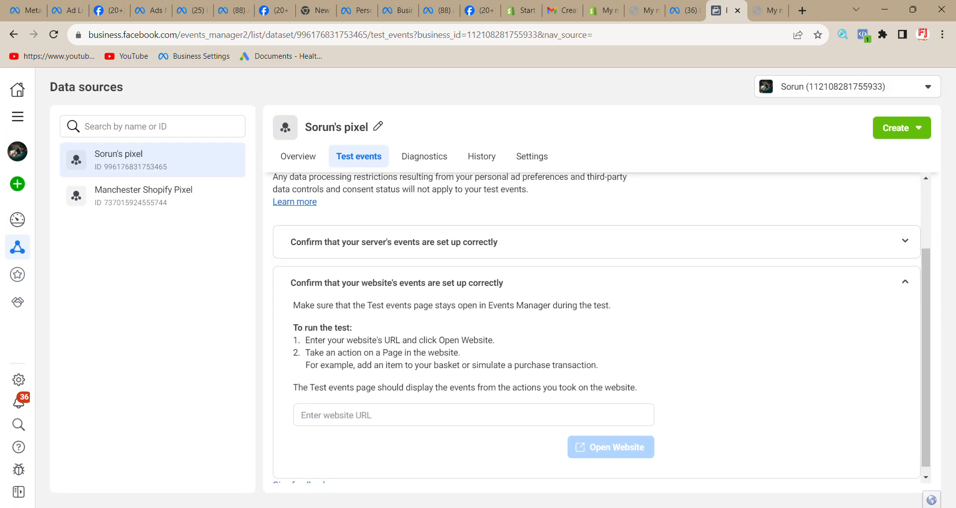
left_click(345, 420)
key("ctrl+v")
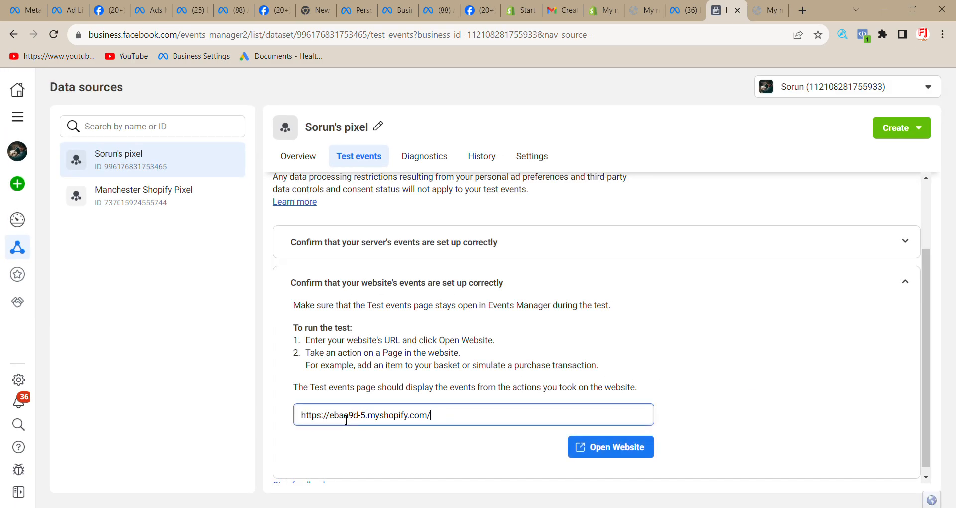
left_click(638, 447)
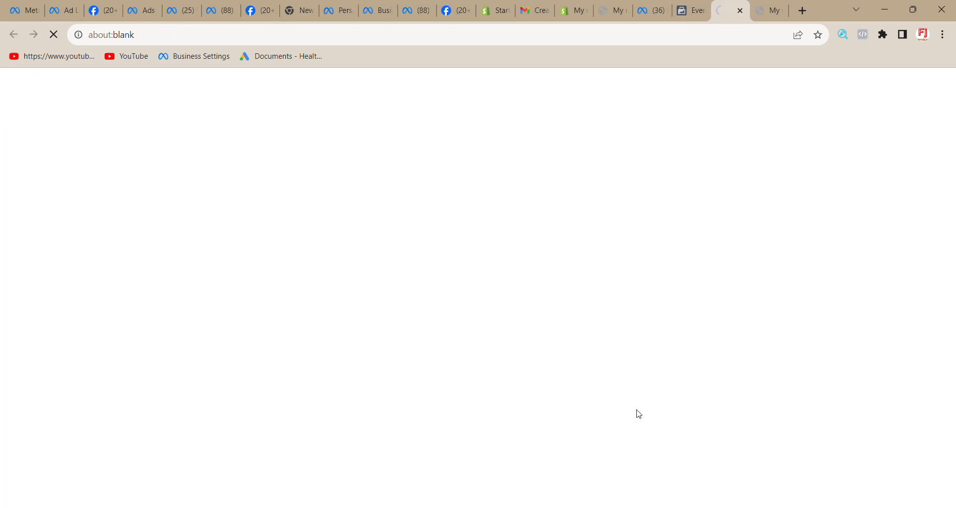
Browse the store's home page and return to Events Manager to check the received test events.
scroll(560, 290, "down", 8)
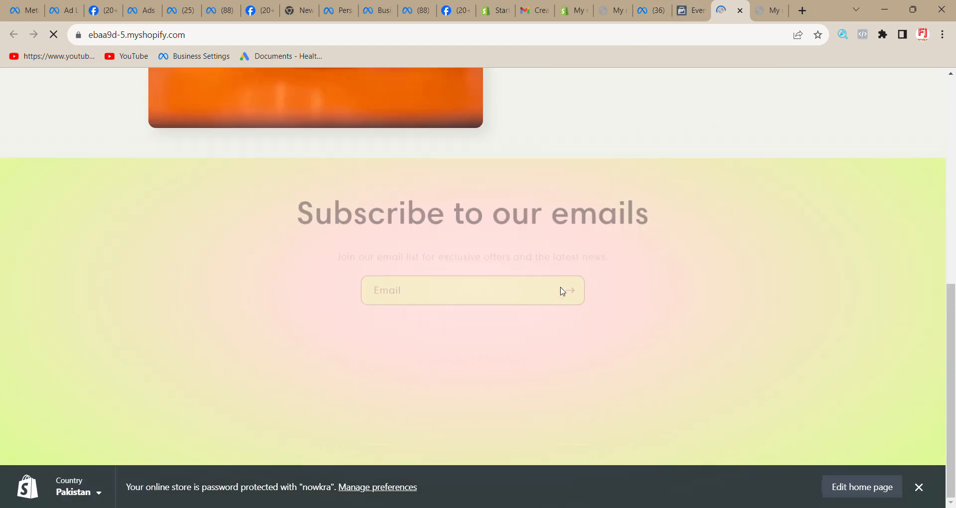
scroll(560, 287, "up", 8)
left_click(707, 2)
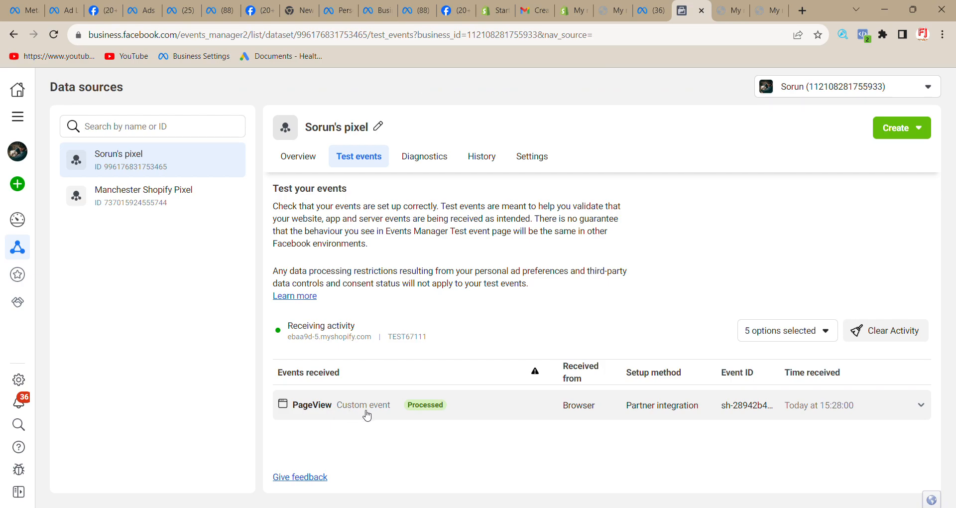
Open the full details of the Men Watch in the store and check the resulting test events in Events Manager.
left_click(724, 10)
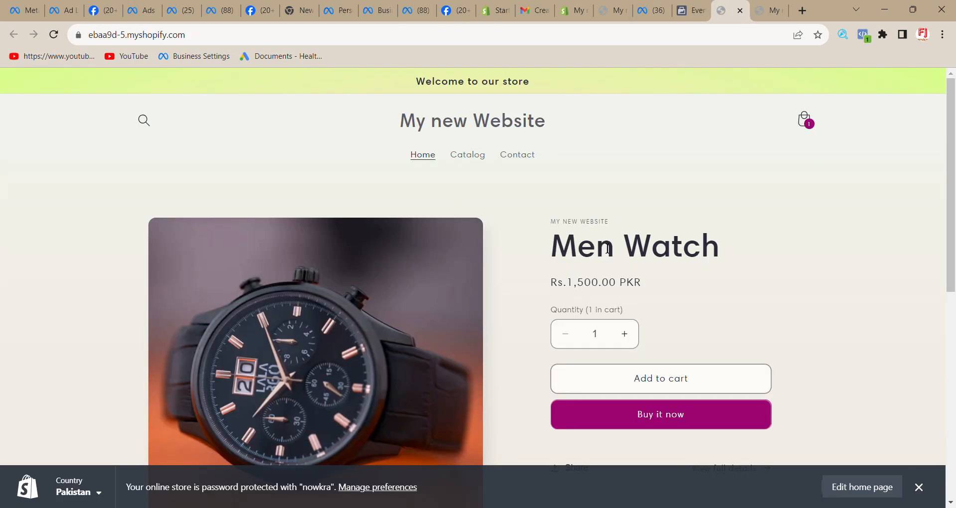
scroll(603, 376, "down", 3)
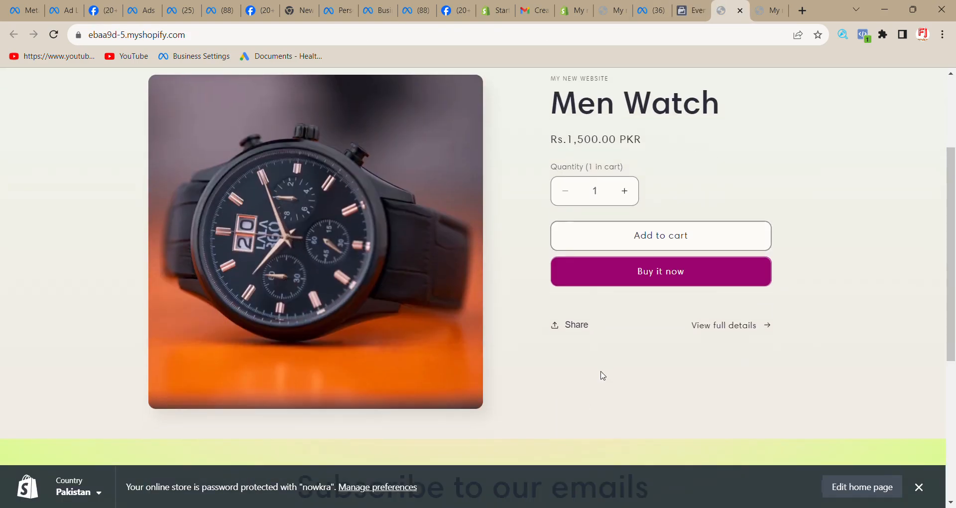
left_click(723, 324)
left_click(687, 10)
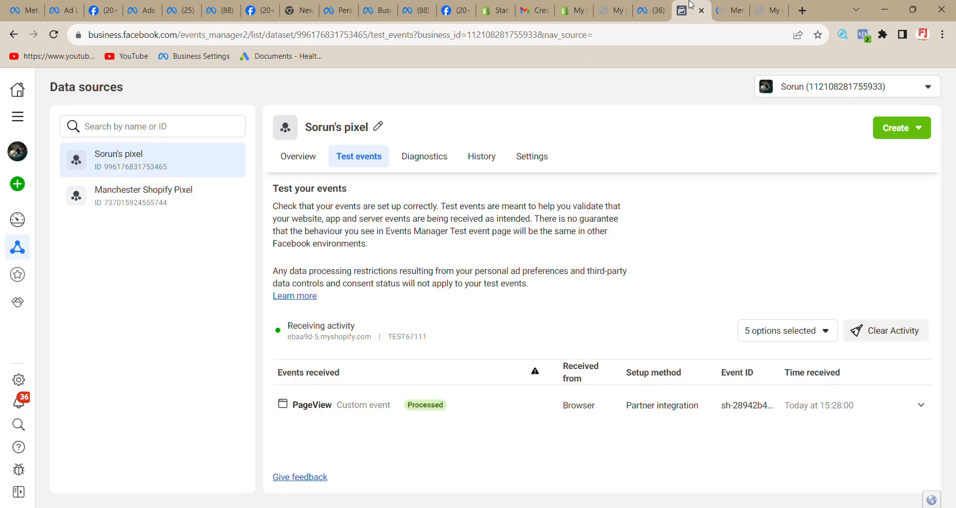
scroll(405, 301, "down", 1)
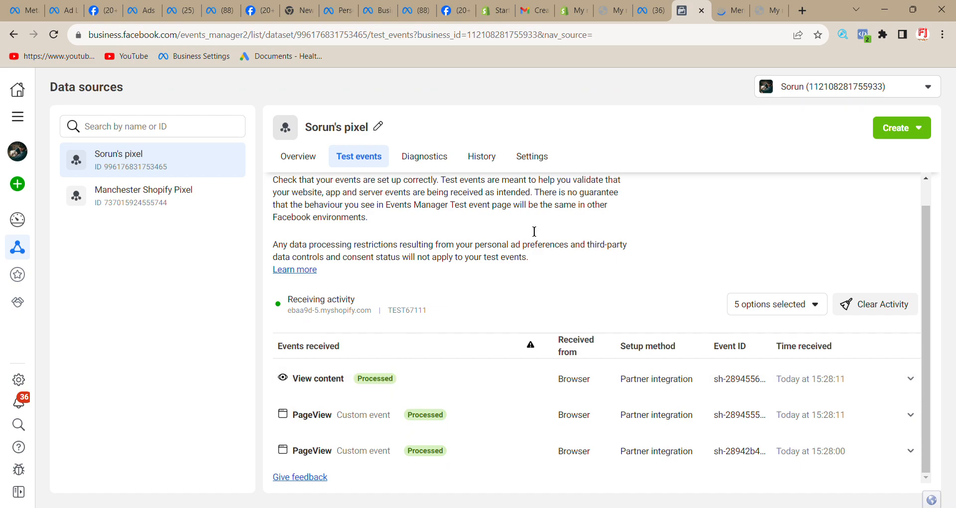
Add the Men Watch to the cart from its product page and check the test events for the cart action.
left_click(743, 5)
scroll(604, 416, "down", 2)
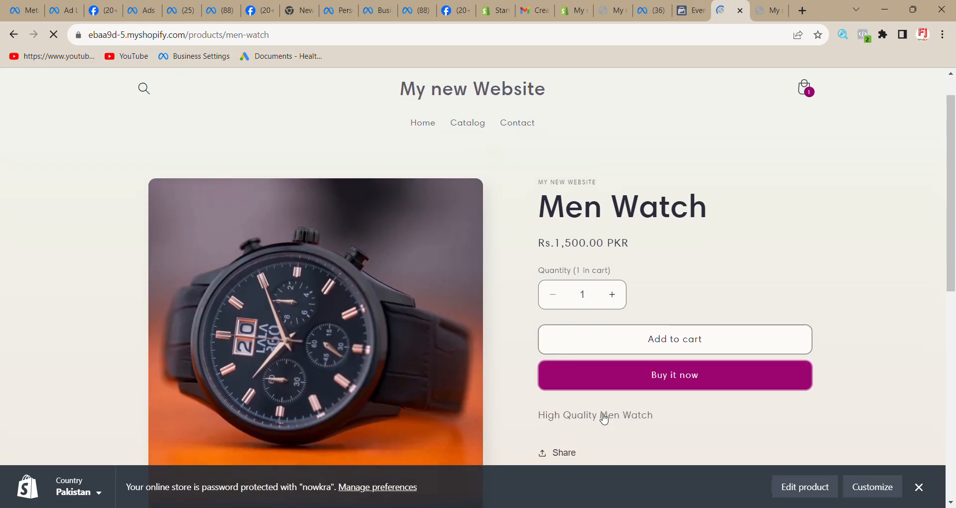
left_click(617, 292)
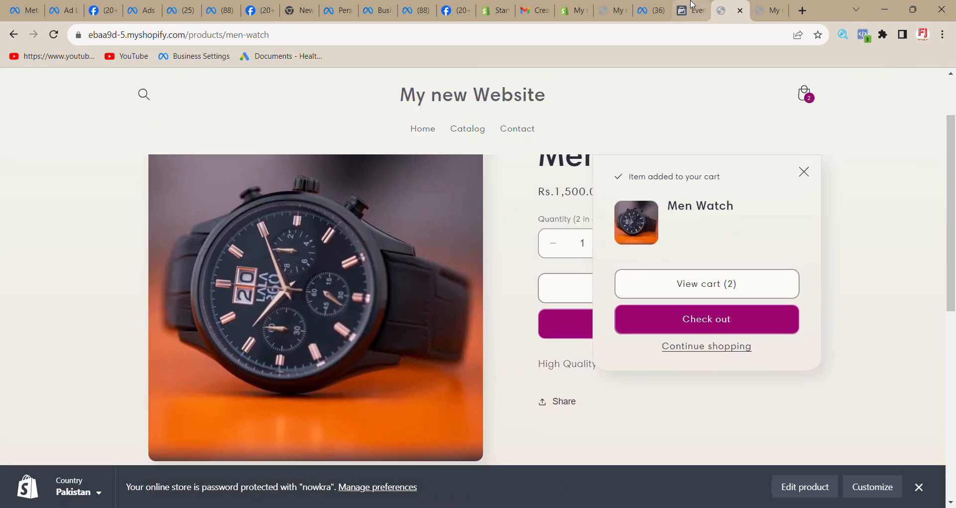
left_click(691, 6)
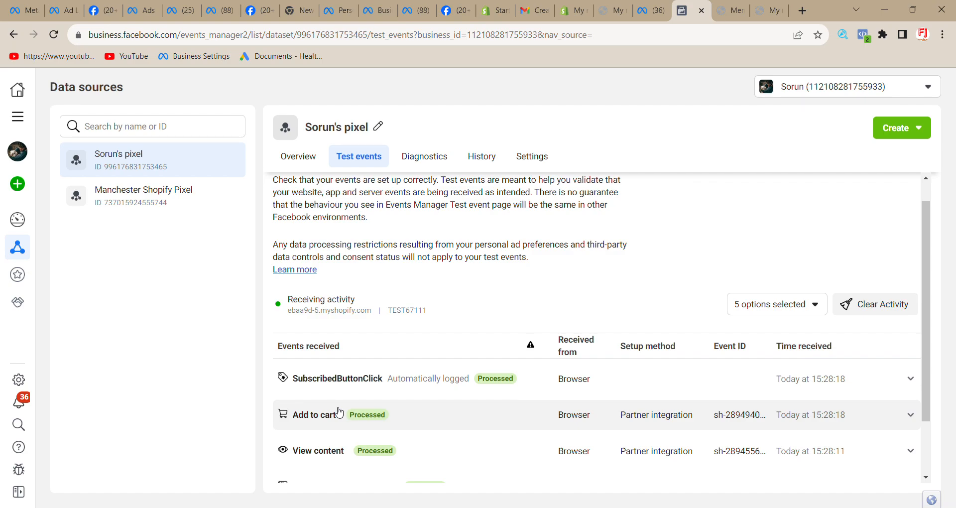
Return to the store and try to check out the cart containing the Men Watch.
left_click(731, 10)
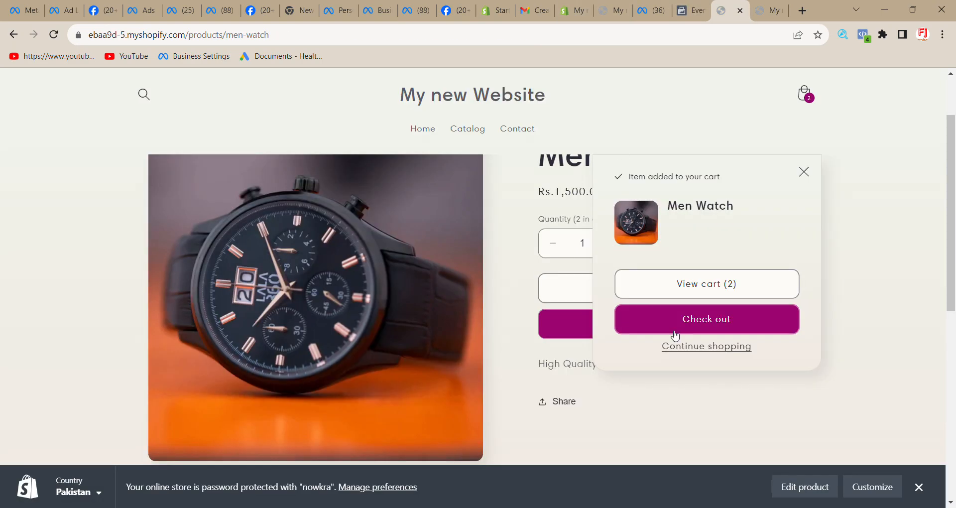
left_click(693, 327)
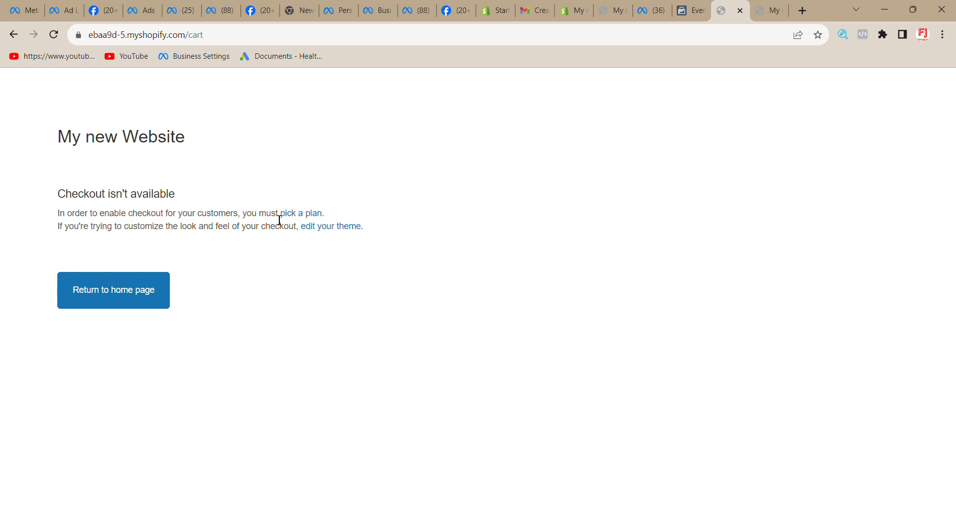
Check the test events for the checkout attempt in Events Manager and return to the store's checkout page.
left_click(690, 11)
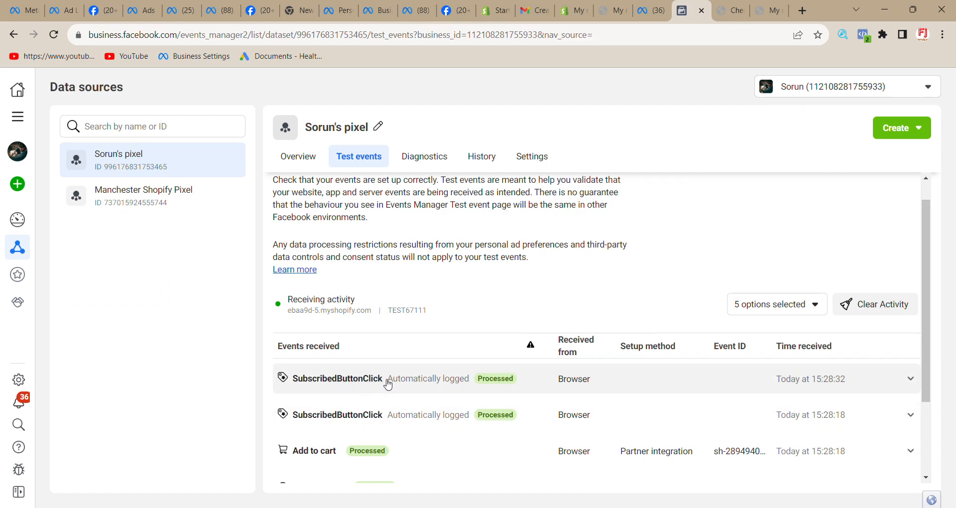
left_click(741, 7)
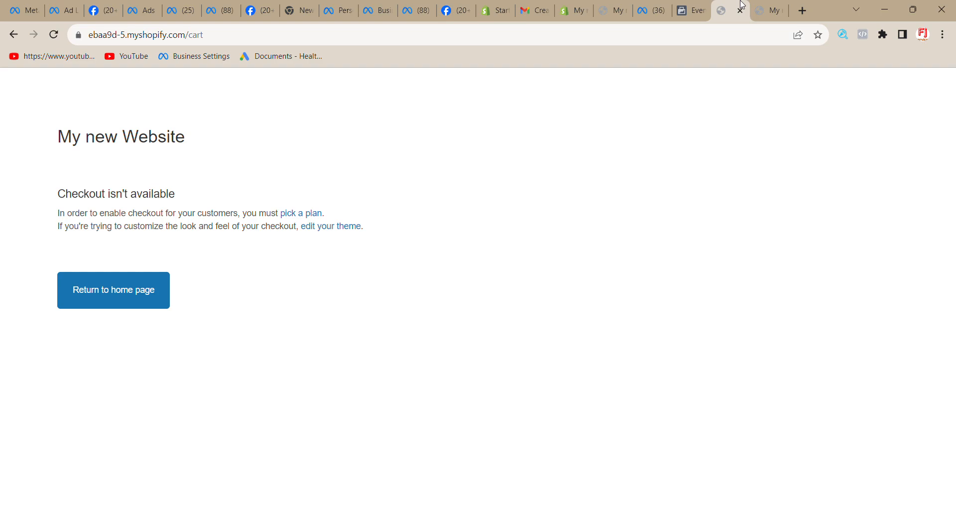
Switch to Business settings, review the business's ad accounts and return to the Datasets page.
left_click(652, 6)
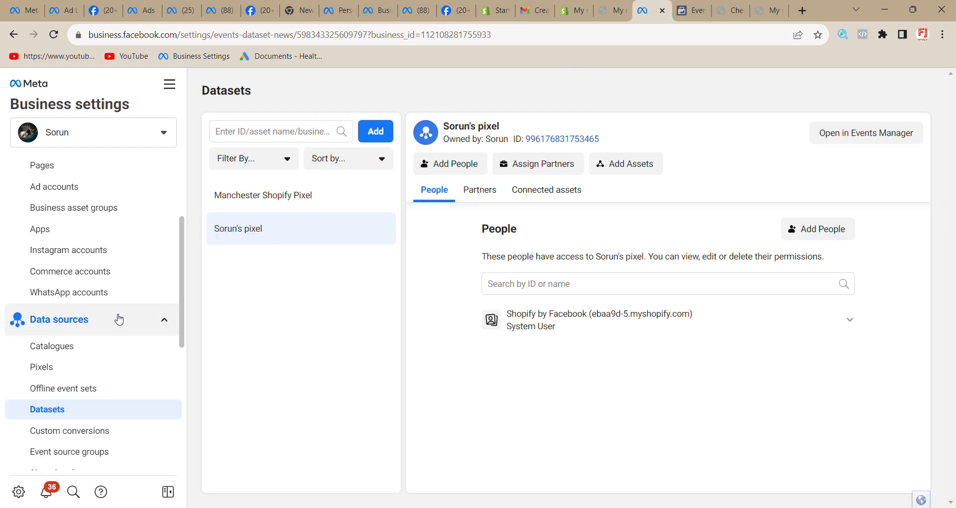
scroll(118, 319, "up", 2)
left_click(64, 285)
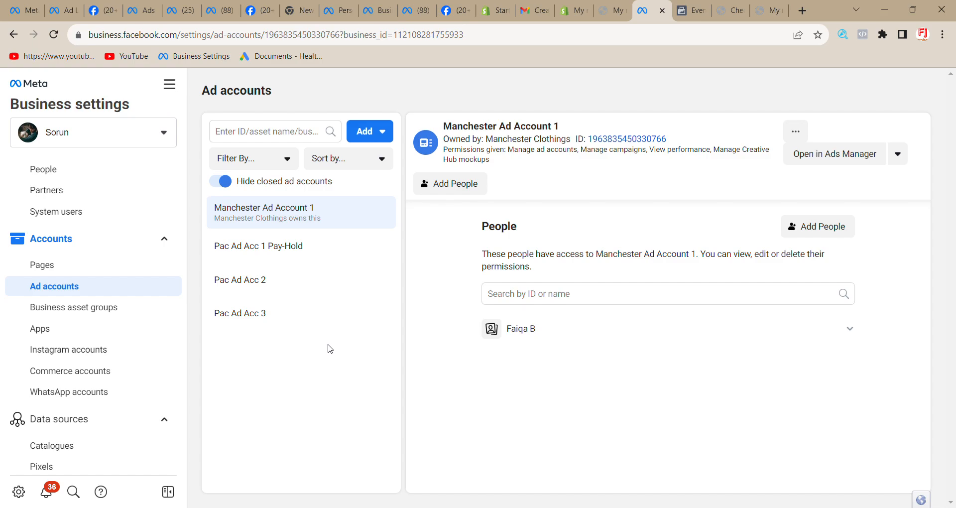
scroll(75, 388, "down", 5)
left_click(45, 262)
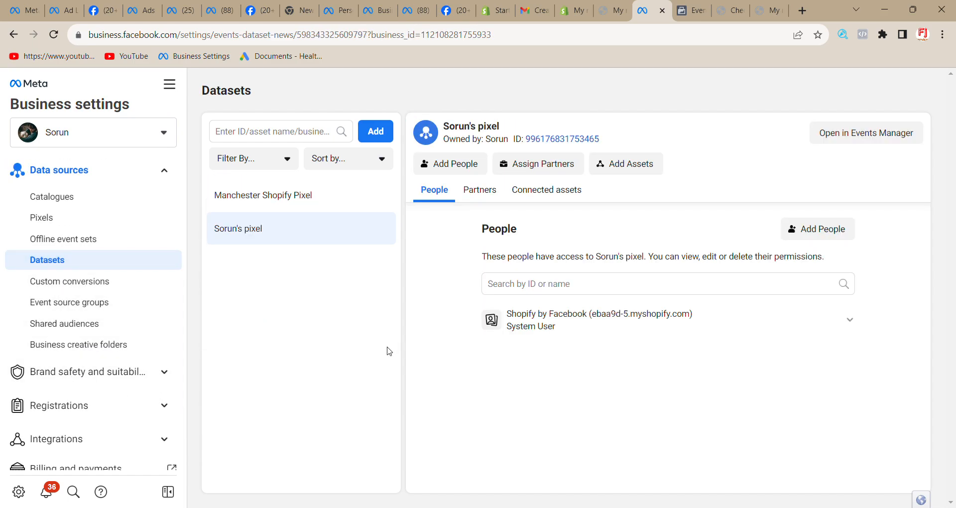
Connect the ad account Pac Ad Acc 2 to the Sorun's pixel dataset.
left_click(535, 200)
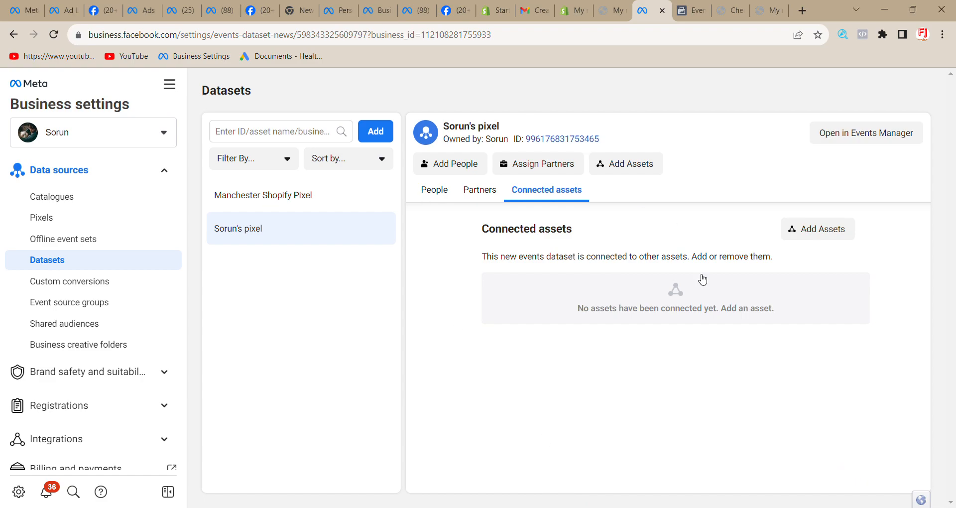
left_click(828, 238)
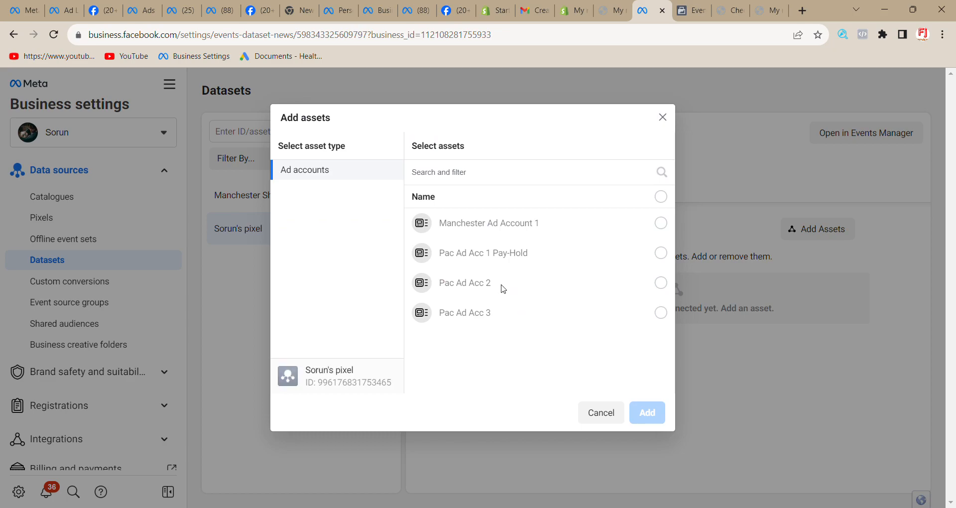
left_click(503, 284)
left_click(651, 418)
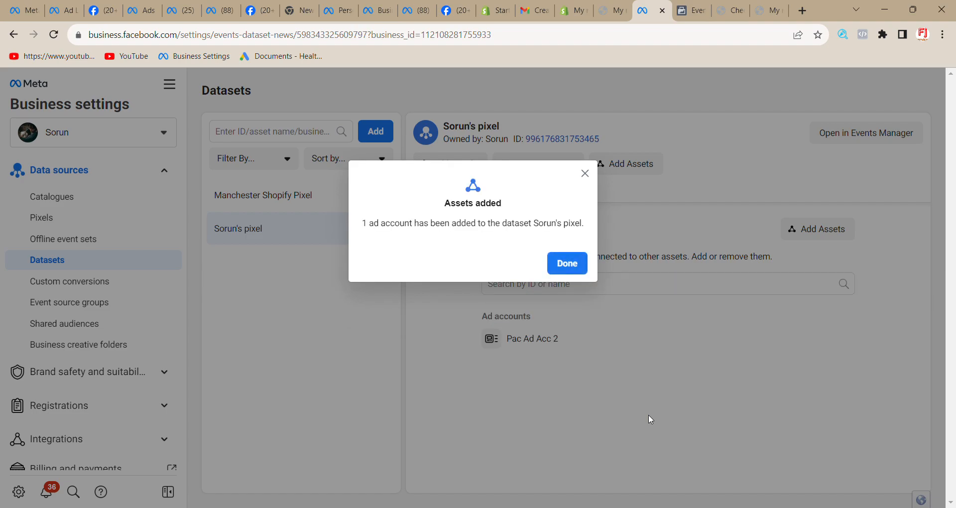
left_click(567, 263)
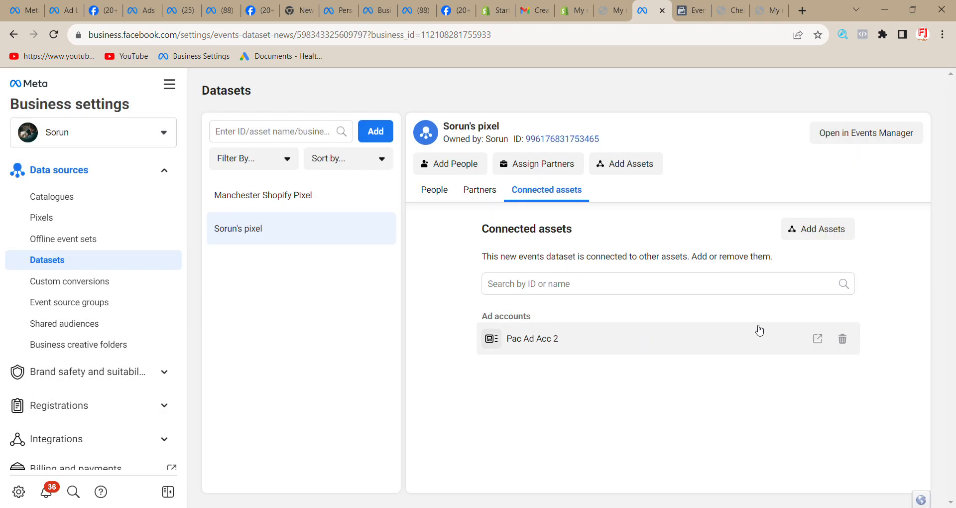
Open the connected ad account Pac Ad Acc 2 and assign the second listed person full control with Manage ad accounts.
left_click(817, 341)
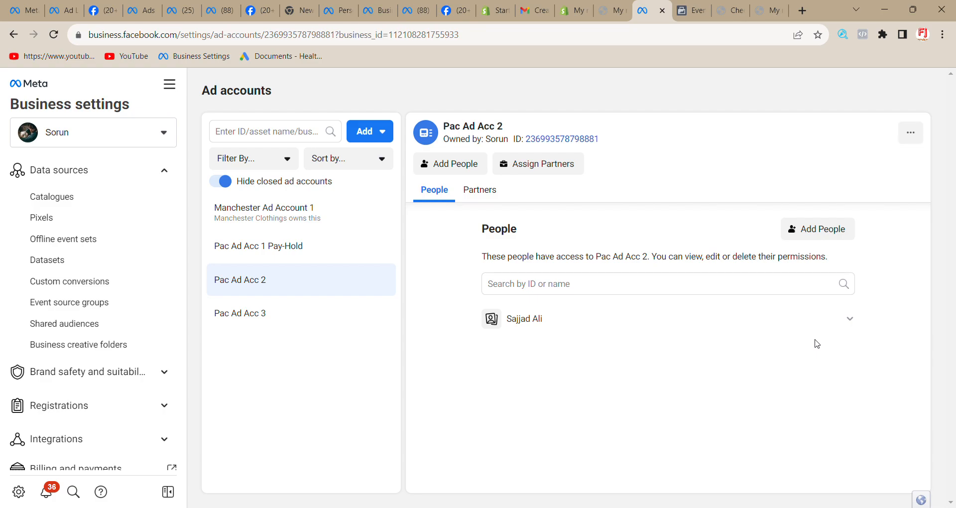
left_click(910, 132)
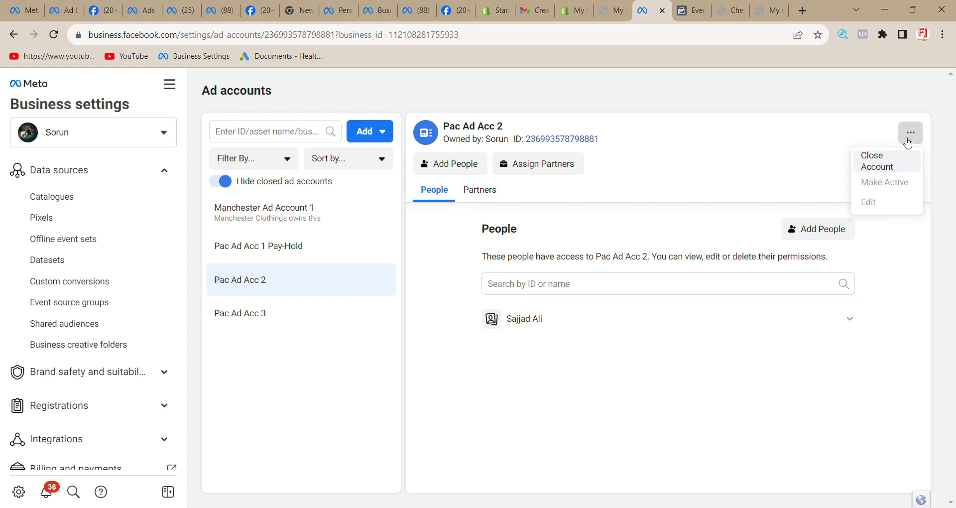
left_click(673, 157)
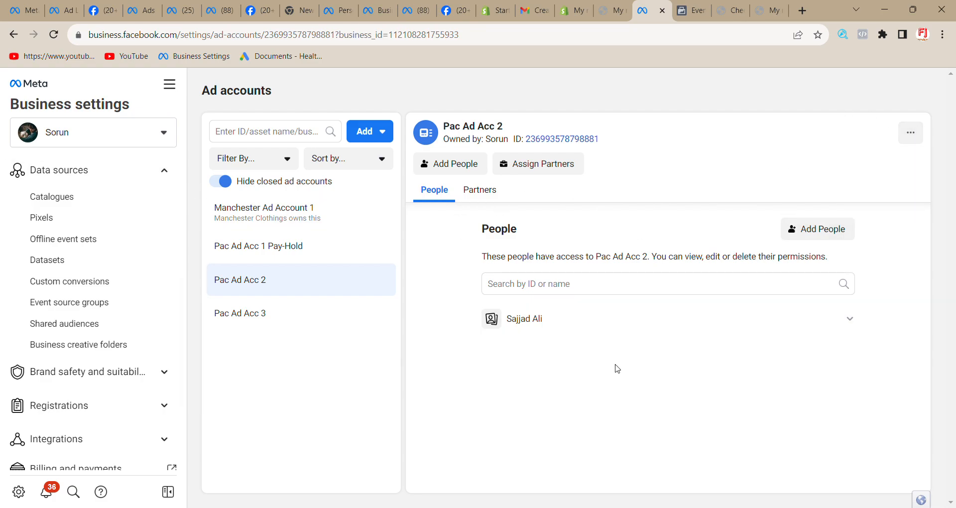
left_click(833, 243)
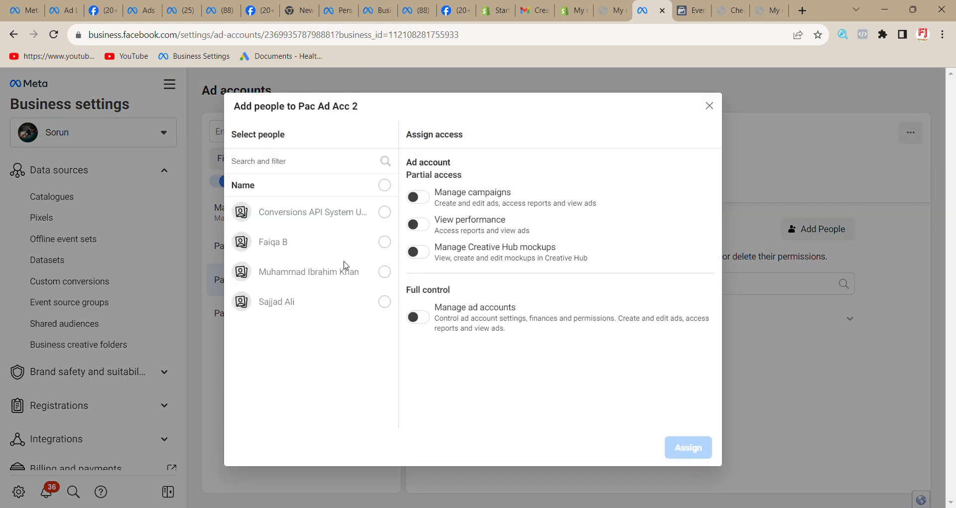
left_click(374, 244)
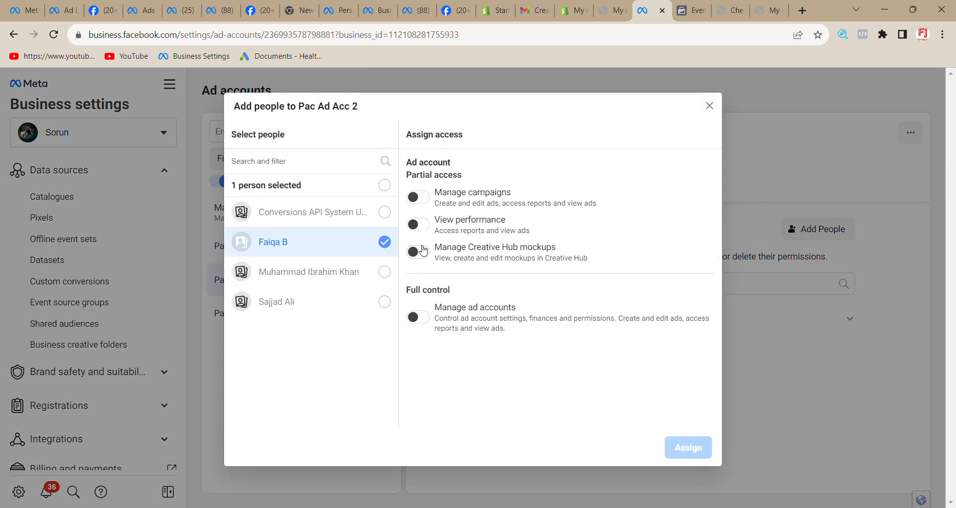
left_click(423, 318)
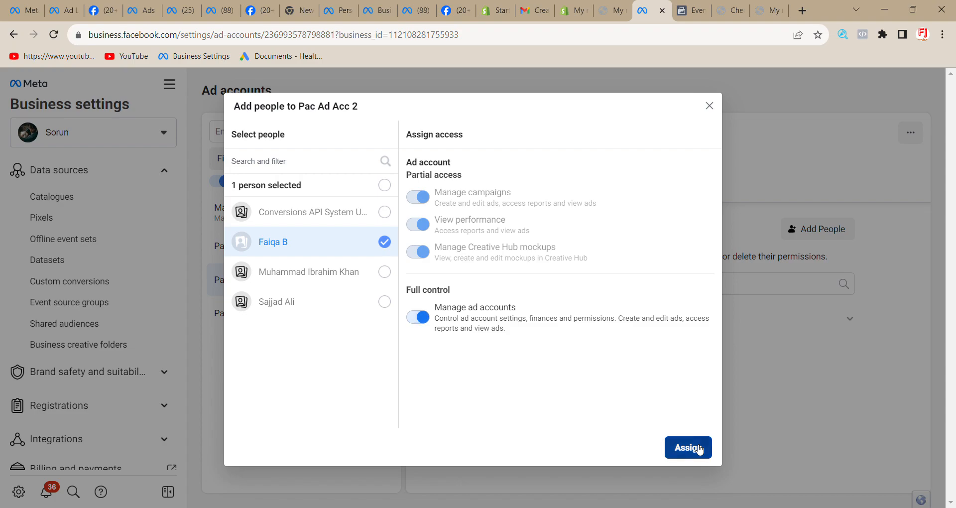
left_click(694, 448)
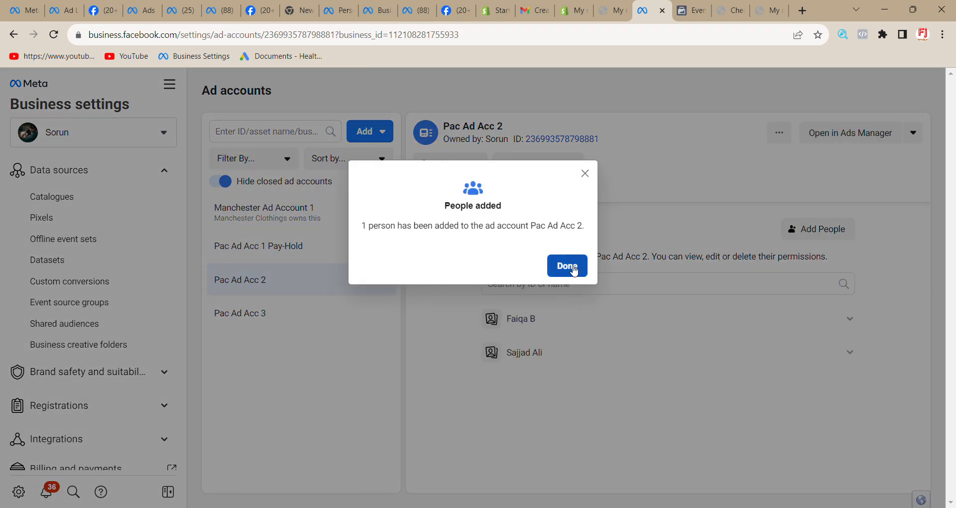
left_click(572, 266)
Open Pac Ad Acc 2 in Ads Manager and show its Campaigns page.
left_click(863, 140)
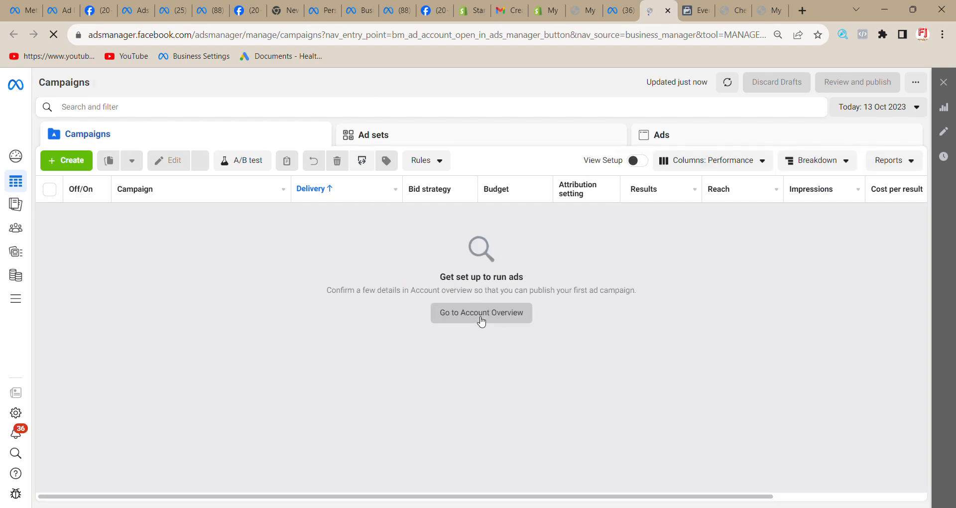
left_click(479, 317)
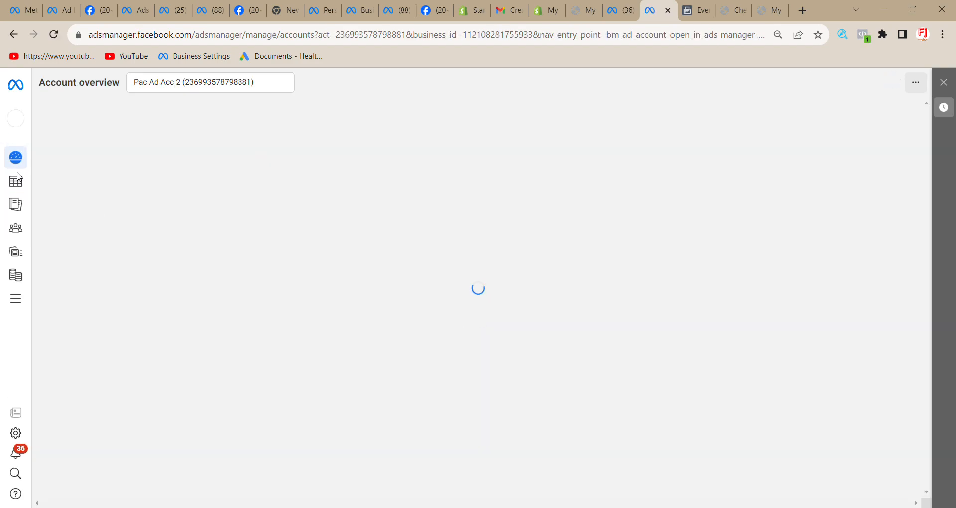
left_click(21, 178)
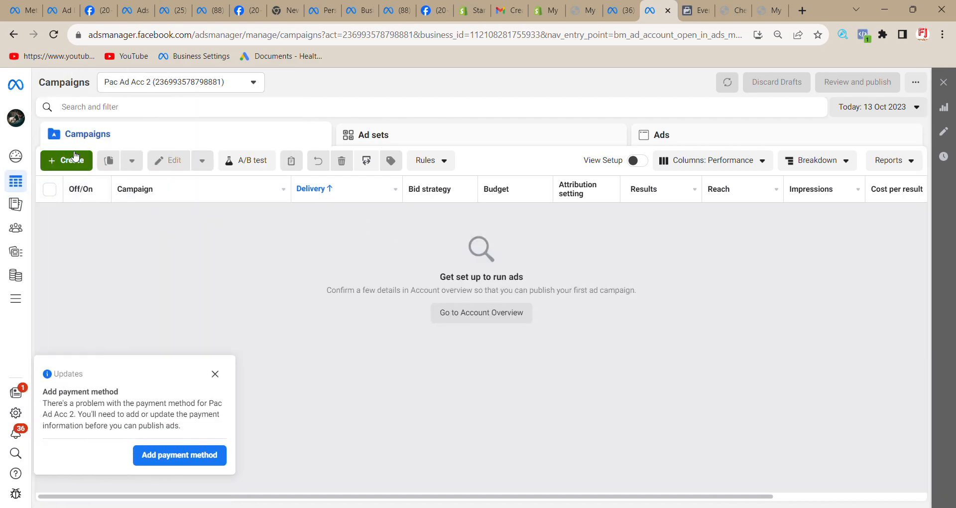
Create a campaign with the Sales objective using the Manual sales campaign setup.
left_click(71, 157)
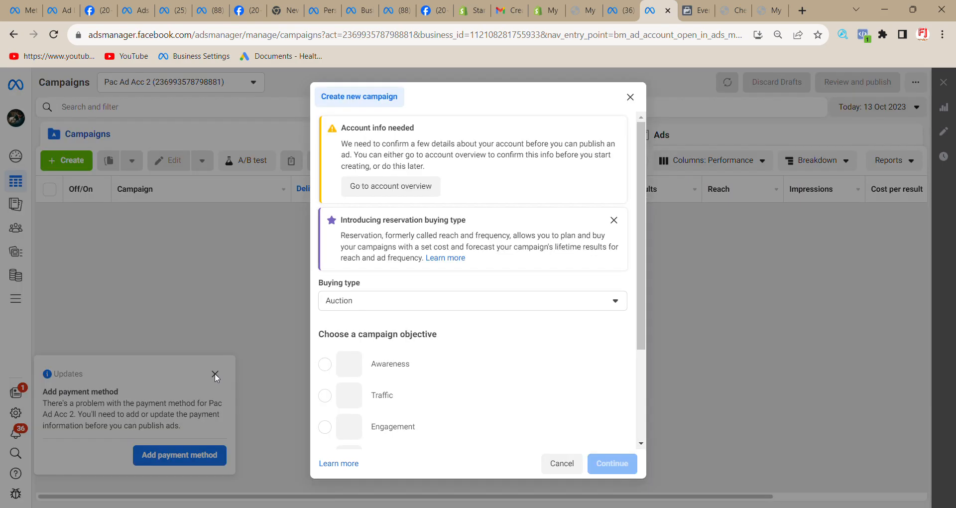
scroll(378, 359, "down", 3)
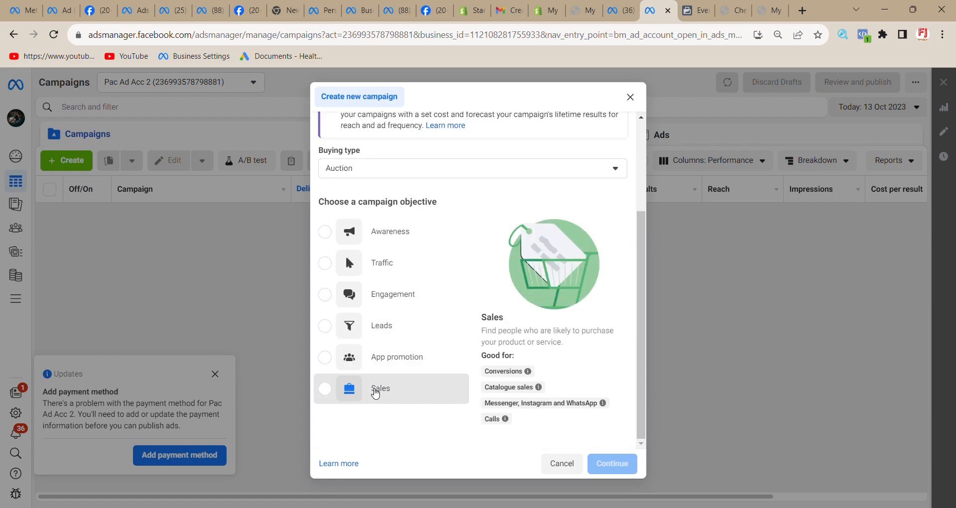
left_click(383, 389)
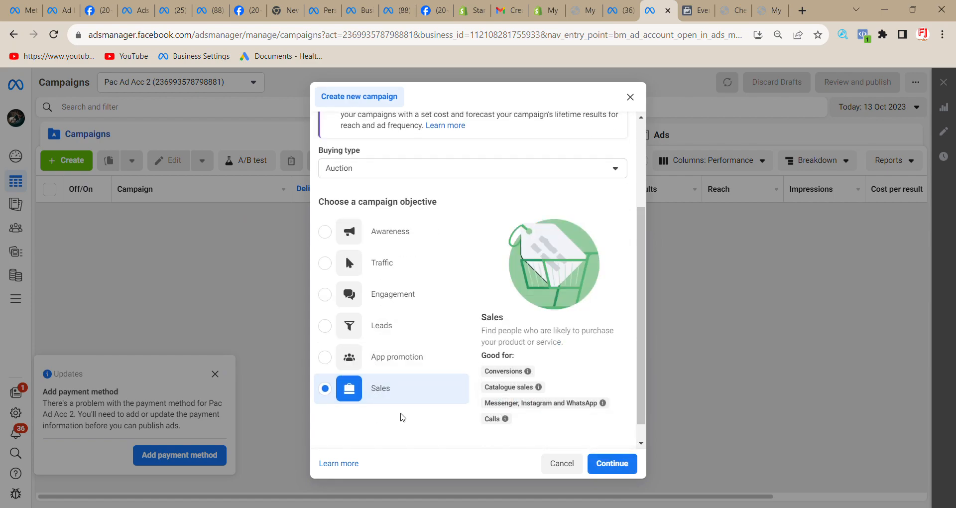
left_click(598, 459)
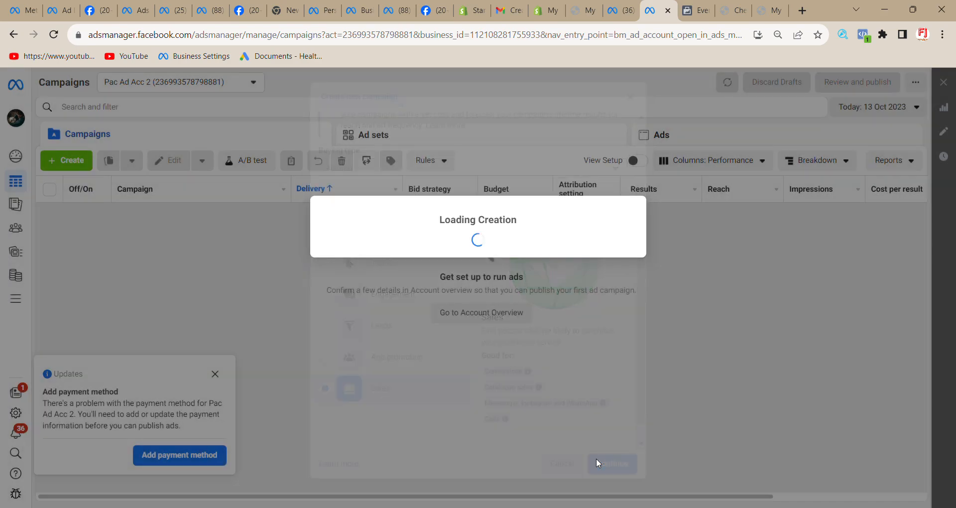
left_click(461, 342)
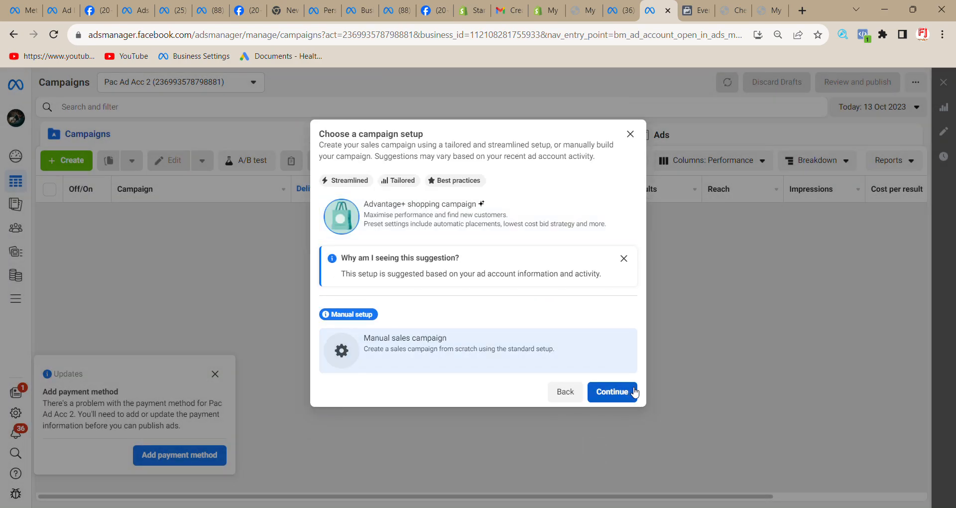
left_click(628, 393)
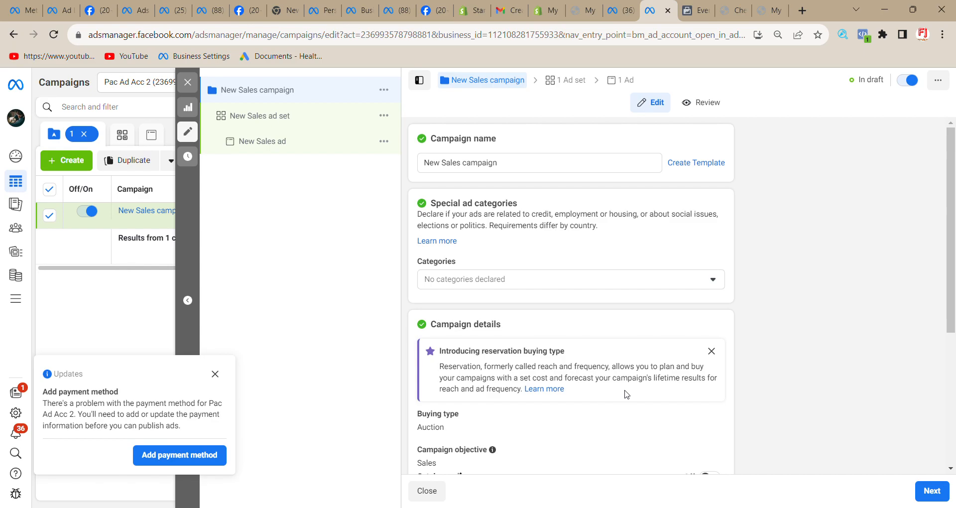
Open the New Sales ad set and select Sorun's pixel as the pixel for its website conversions.
scroll(531, 336, "down", 5)
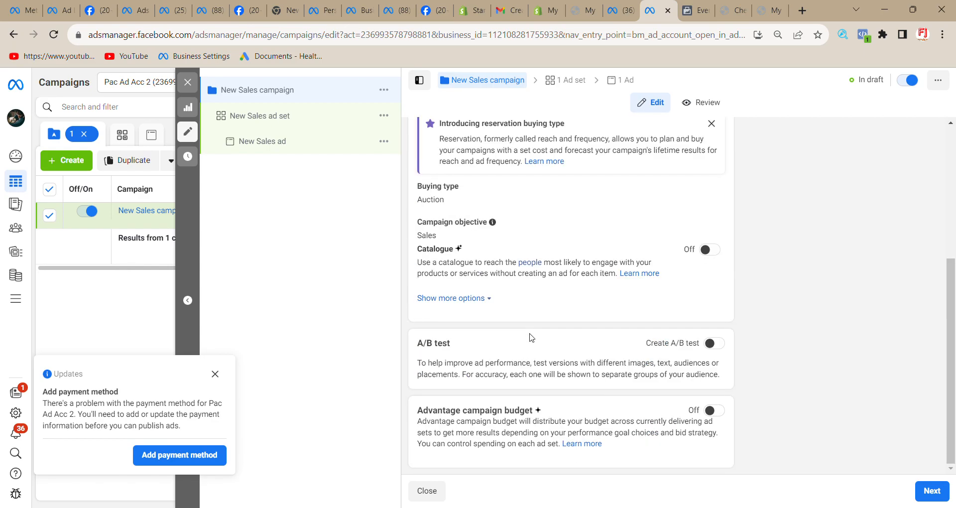
left_click(287, 119)
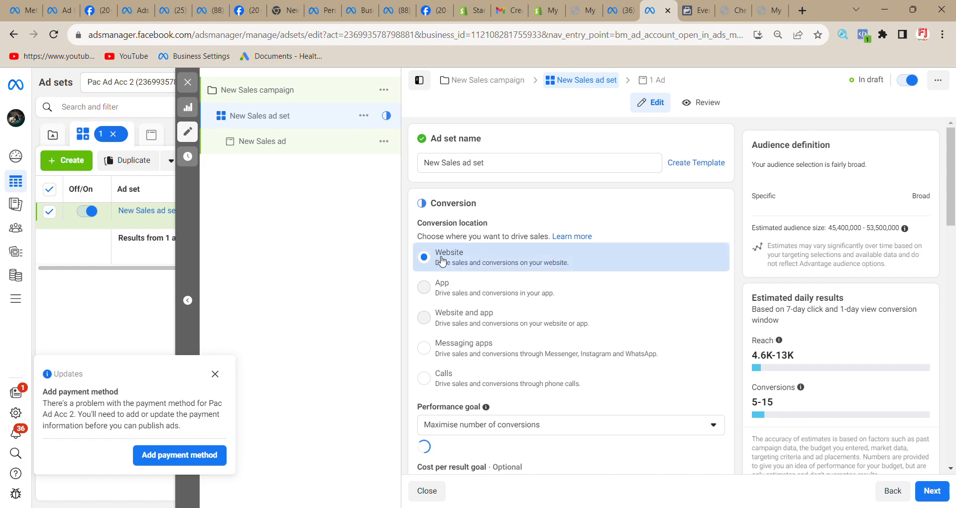
scroll(448, 268, "down", 4)
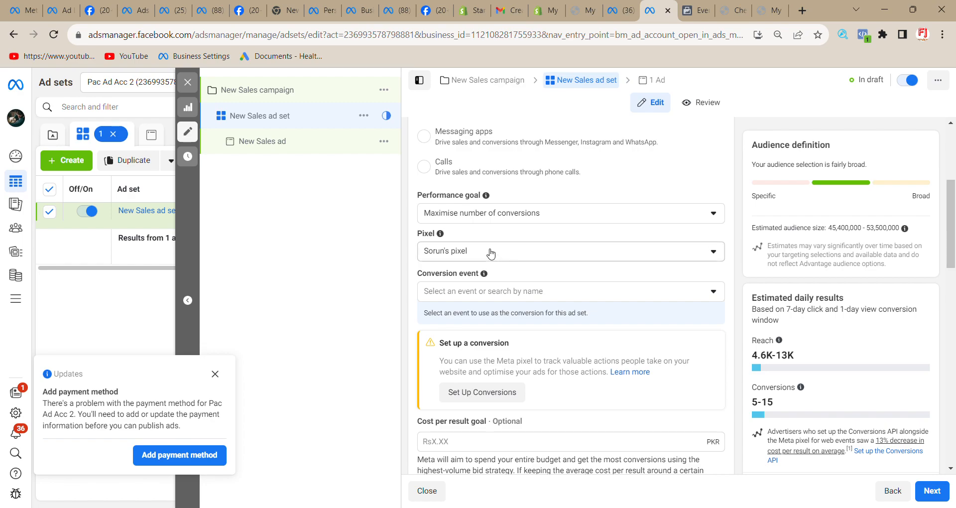
left_click(490, 253)
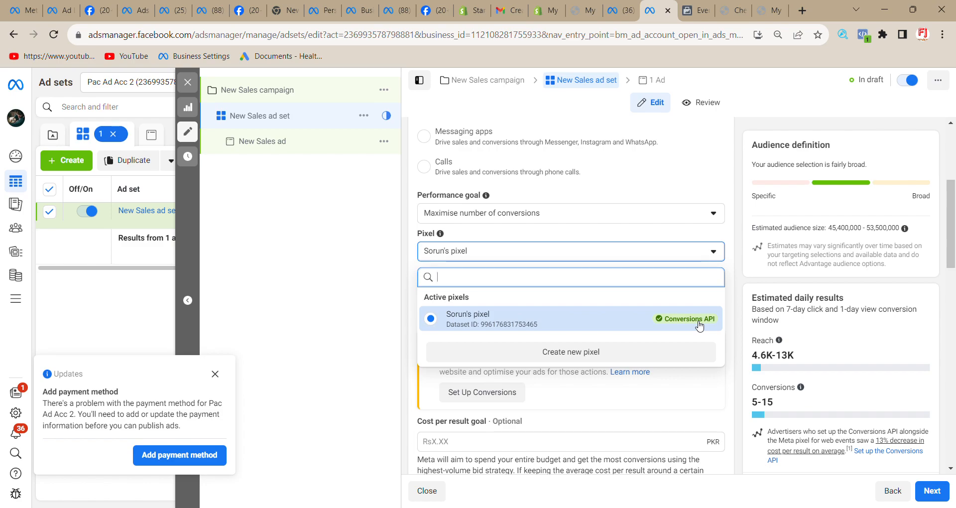
left_click(552, 323)
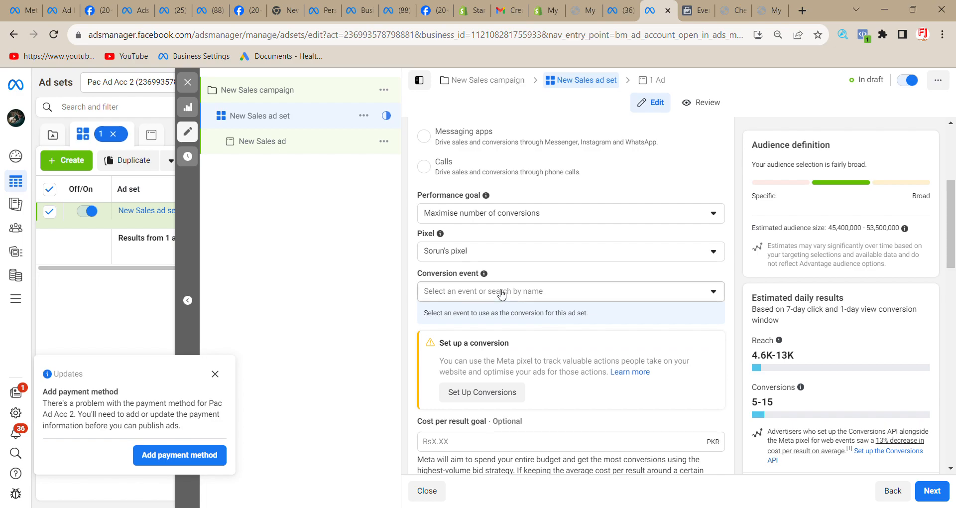
Set the conversion event of the New Sales ad set to Purchase for Sorun's pixel.
scroll(502, 295, "up", 5)
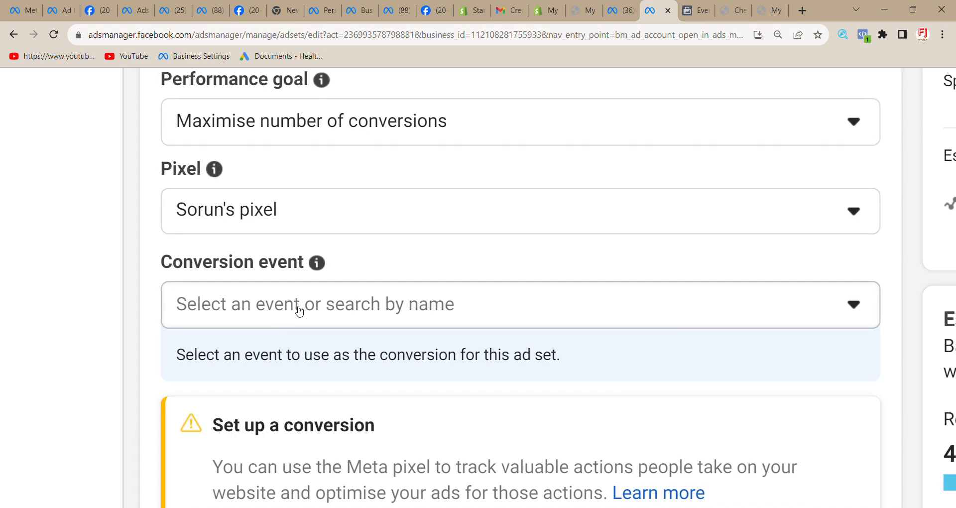
scroll(402, 242, "down", 2)
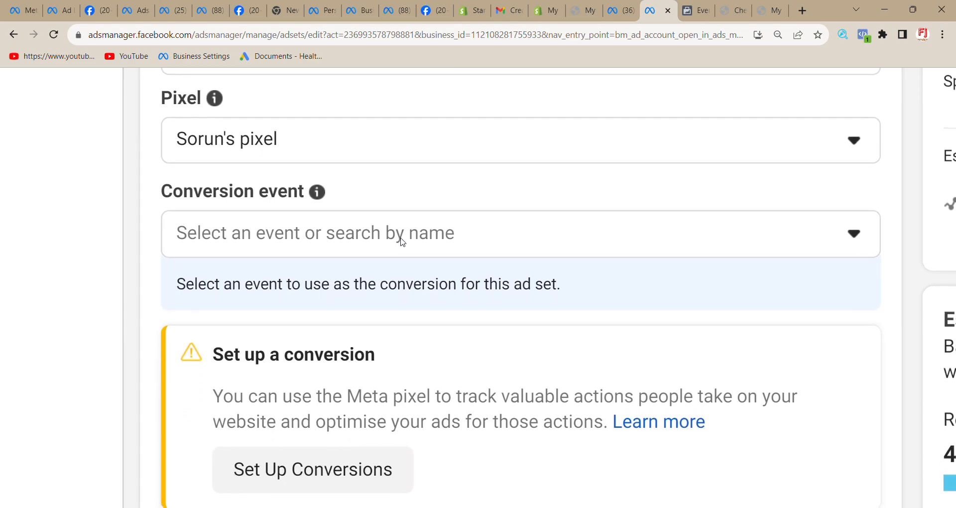
left_click(309, 238)
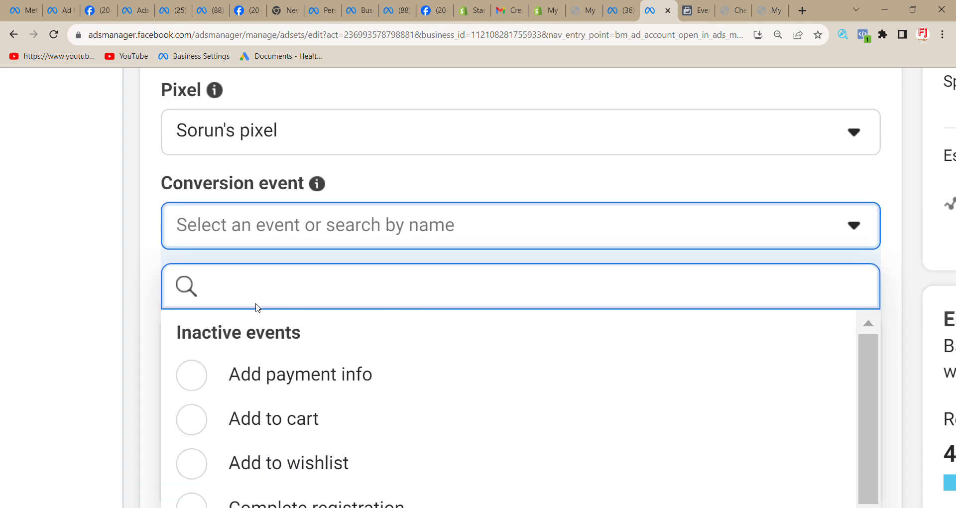
scroll(305, 296, "down", 2)
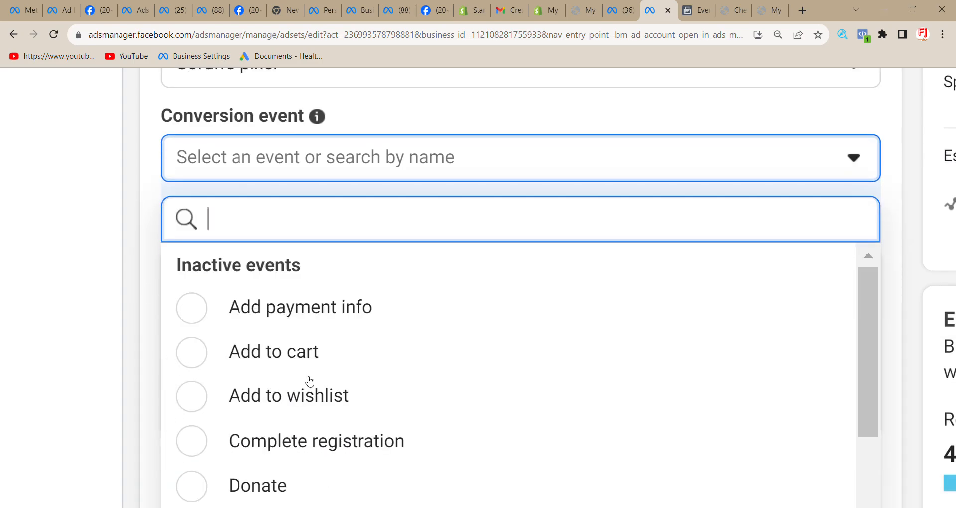
scroll(329, 394, "down", 2)
scroll(329, 395, "down", 3)
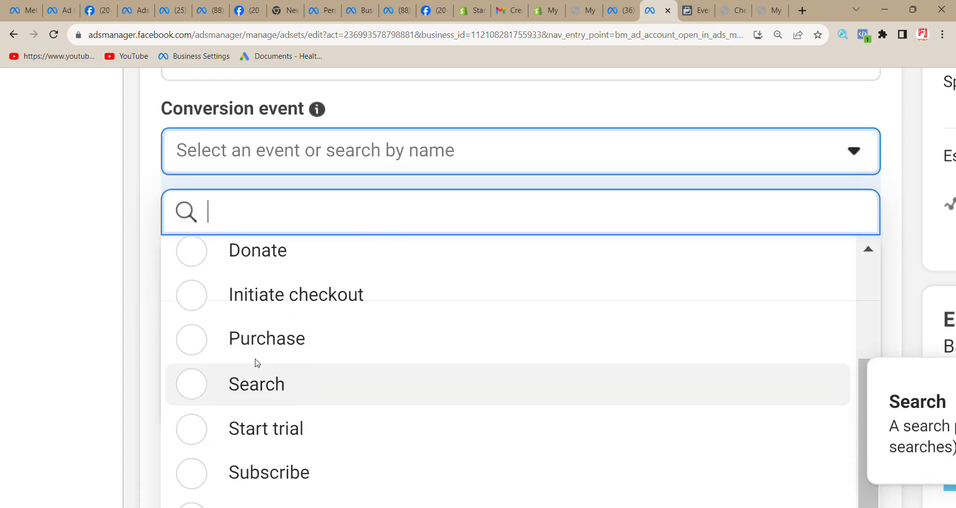
left_click(200, 343)
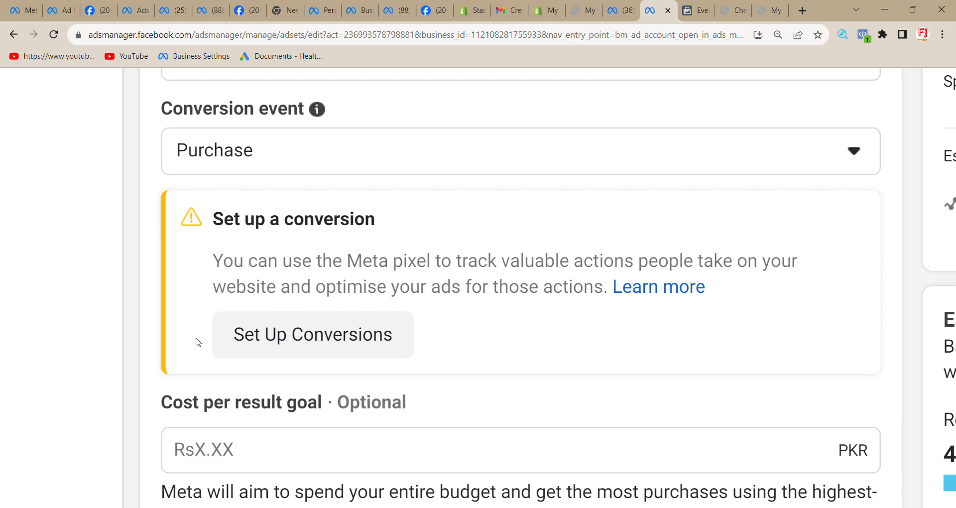
scroll(202, 283, "down", 5)
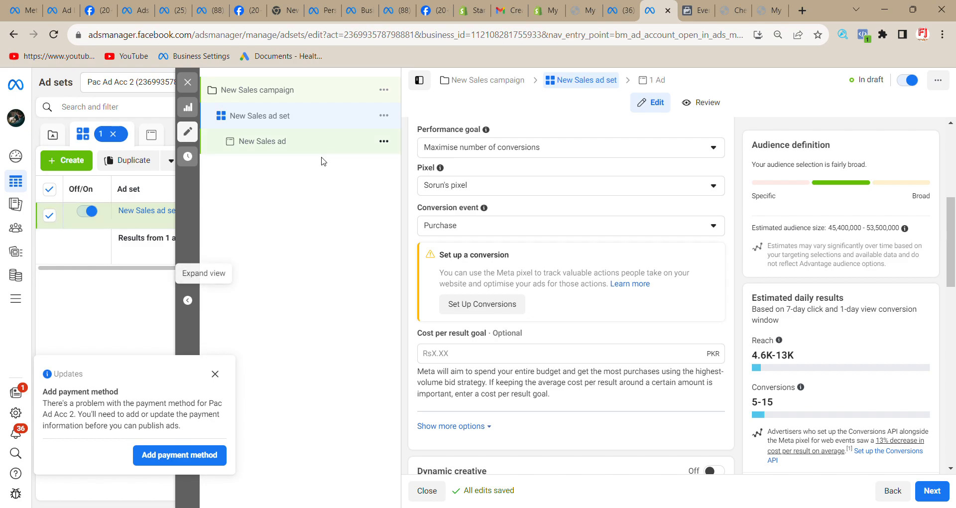
Open the New Sales ad and examine its ad setup, the Website URL field under Destination, and the event tracking settings.
left_click(265, 143)
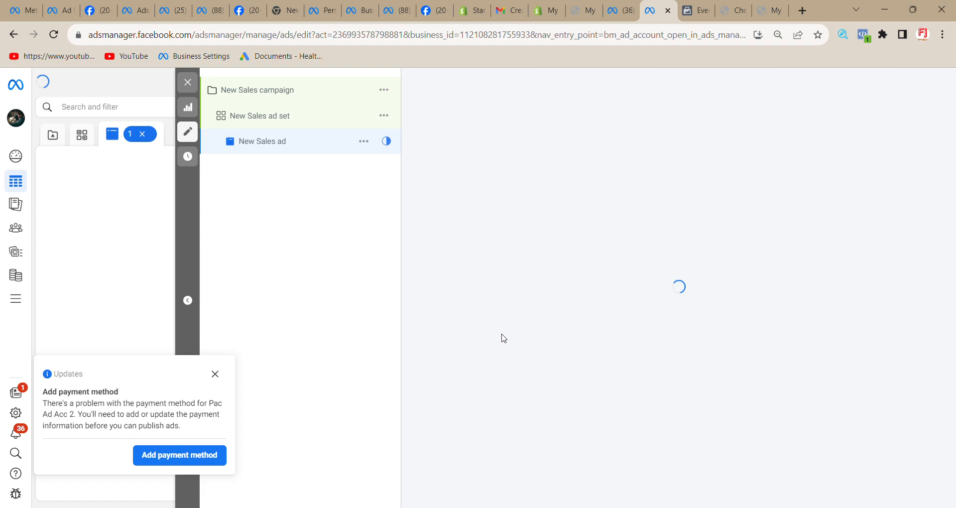
scroll(502, 339, "down", 5)
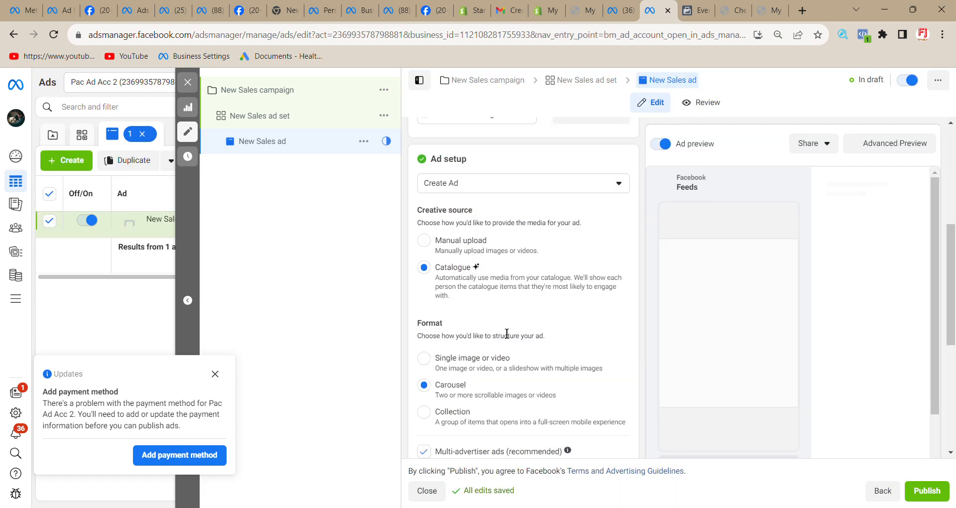
scroll(535, 345, "down", 5)
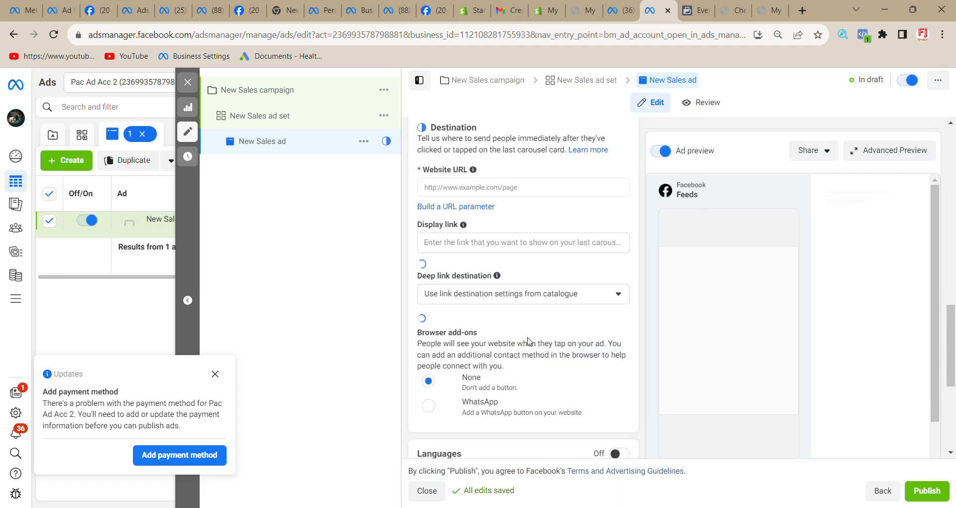
scroll(535, 345, "down", 5)
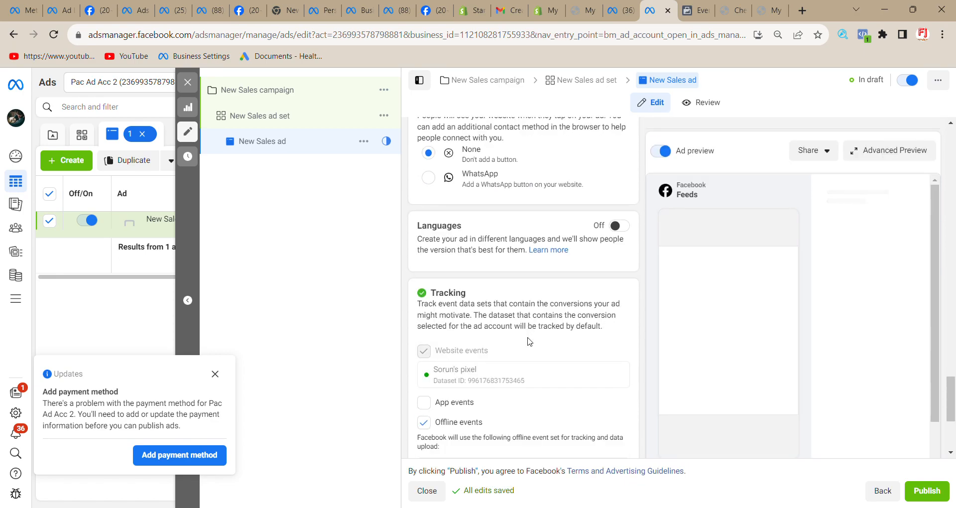
scroll(529, 341, "up", 2)
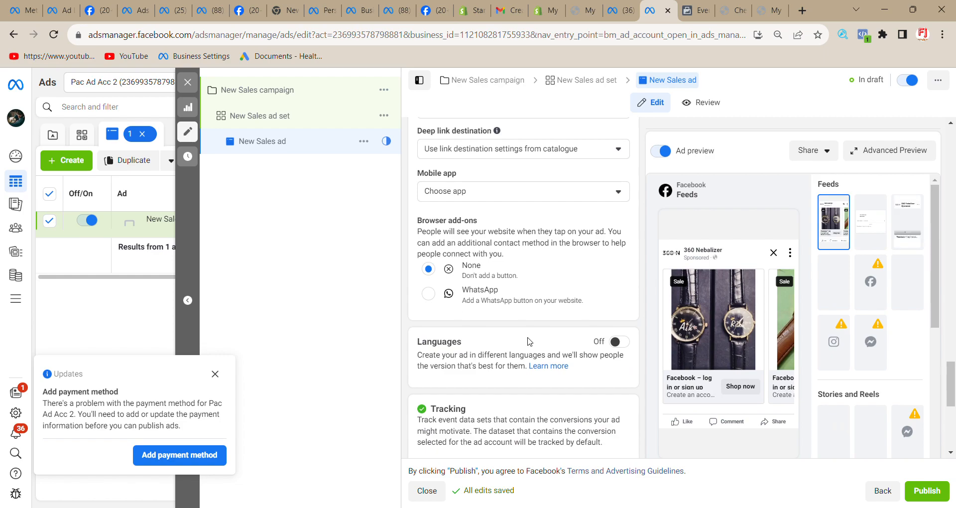
scroll(530, 341, "up", 1)
scroll(529, 341, "up", 1)
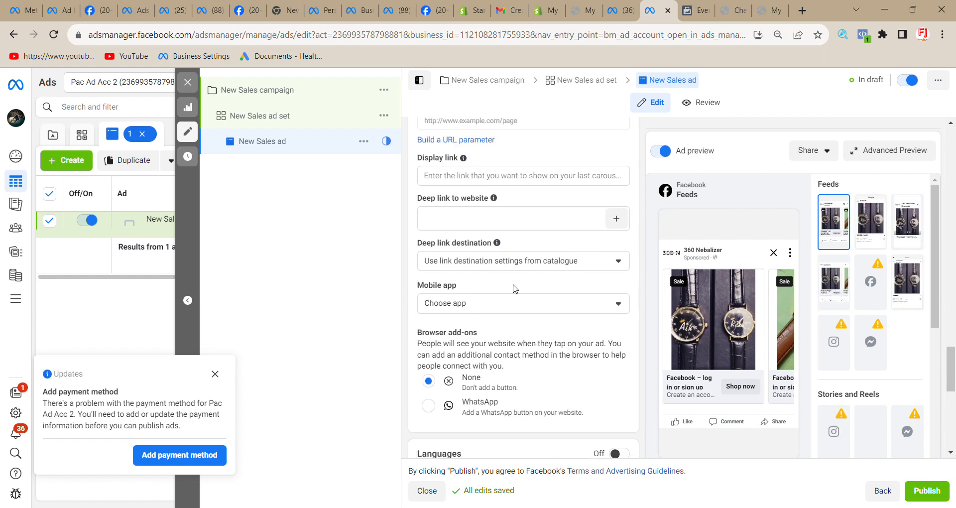
scroll(518, 259, "up", 1)
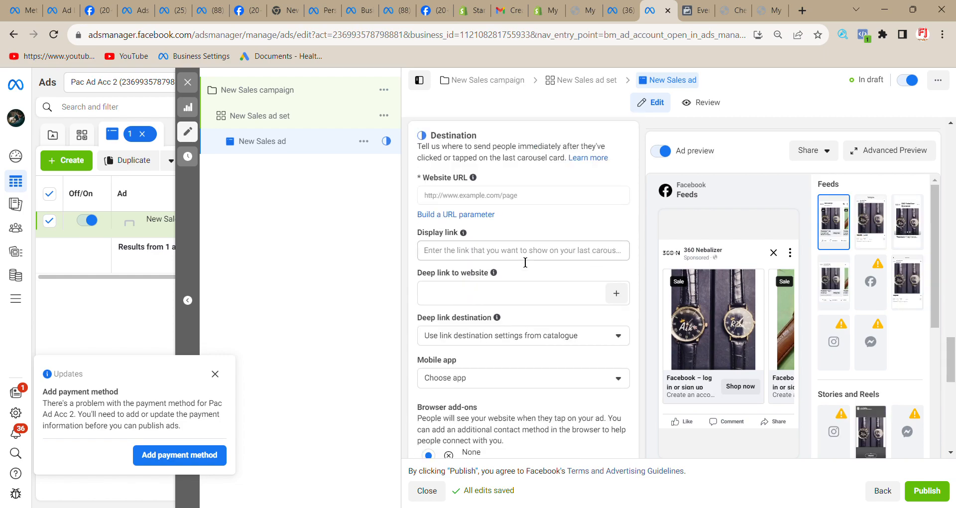
left_click(481, 201)
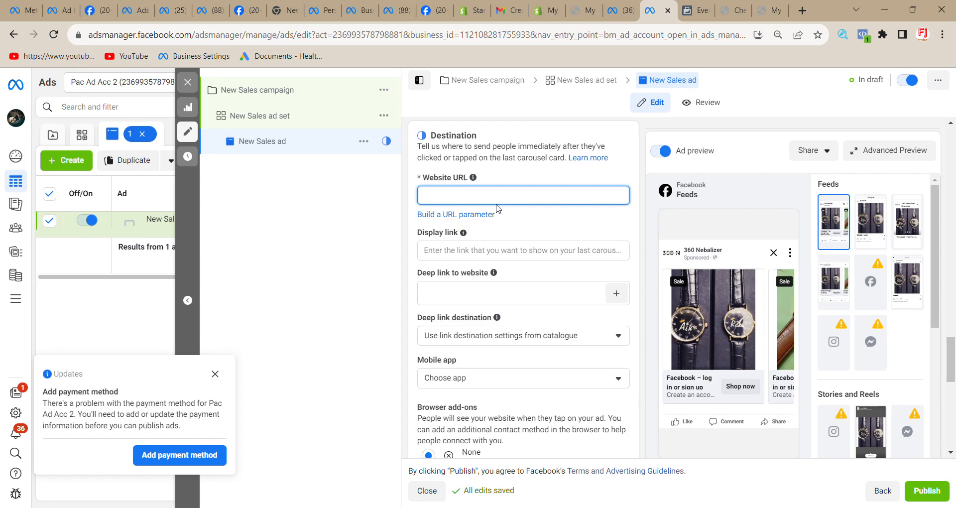
scroll(498, 208, "down", 10)
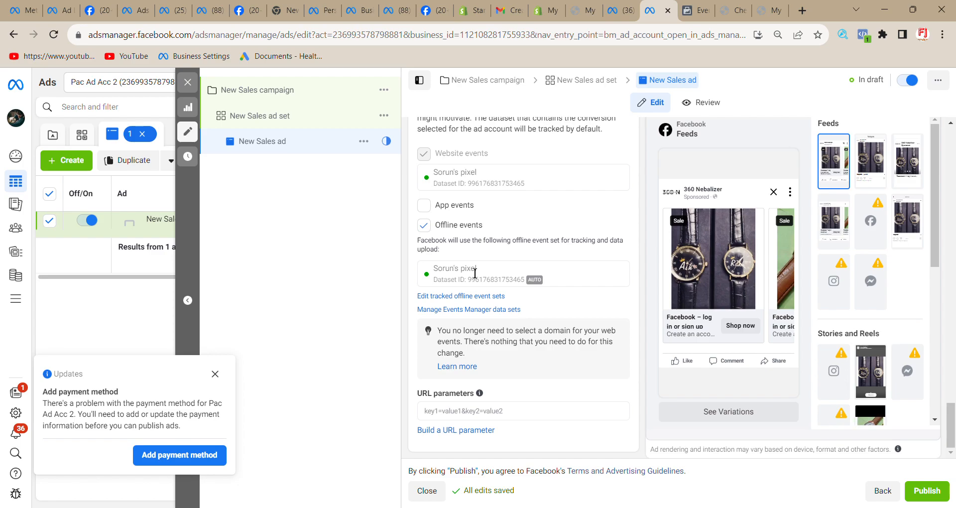
Change the New Sales ad set's conversion location to Messaging apps, accepting the delivery incompatibility, and review its messaging destinations and performance goal.
left_click(258, 116)
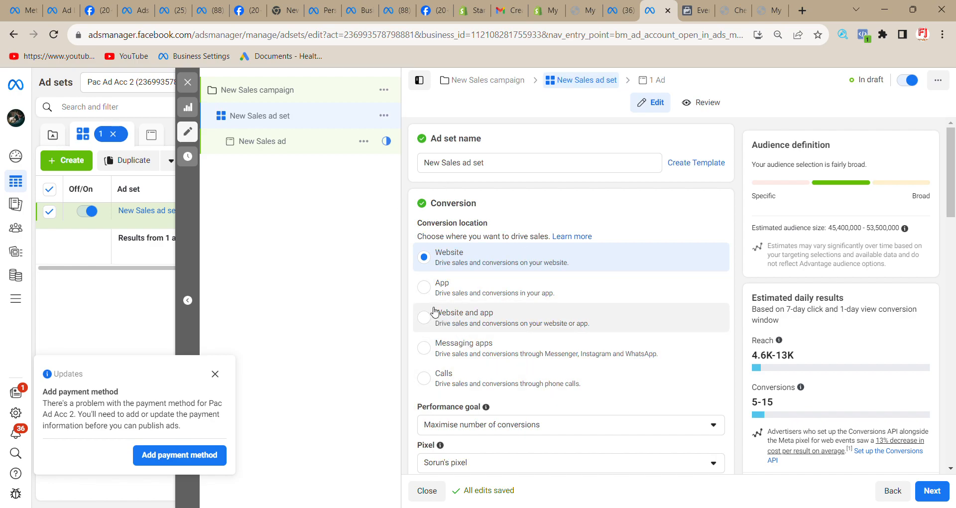
left_click(429, 350)
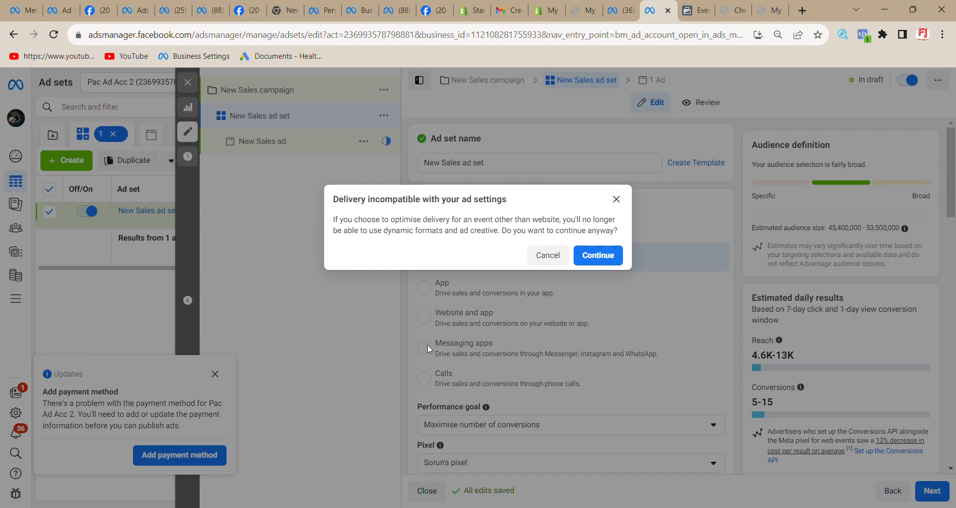
left_click(607, 255)
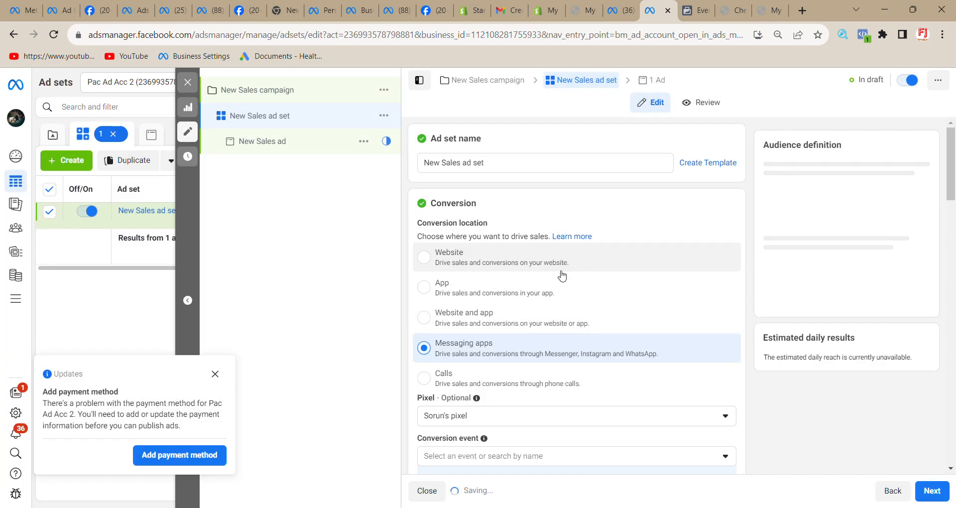
scroll(507, 420, "down", 3)
scroll(507, 421, "down", 2)
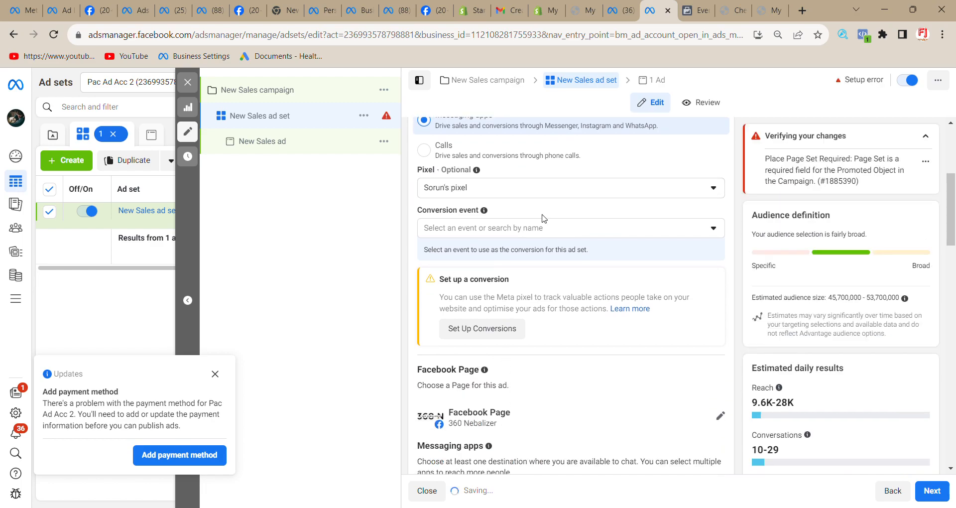
scroll(508, 233, "down", 5)
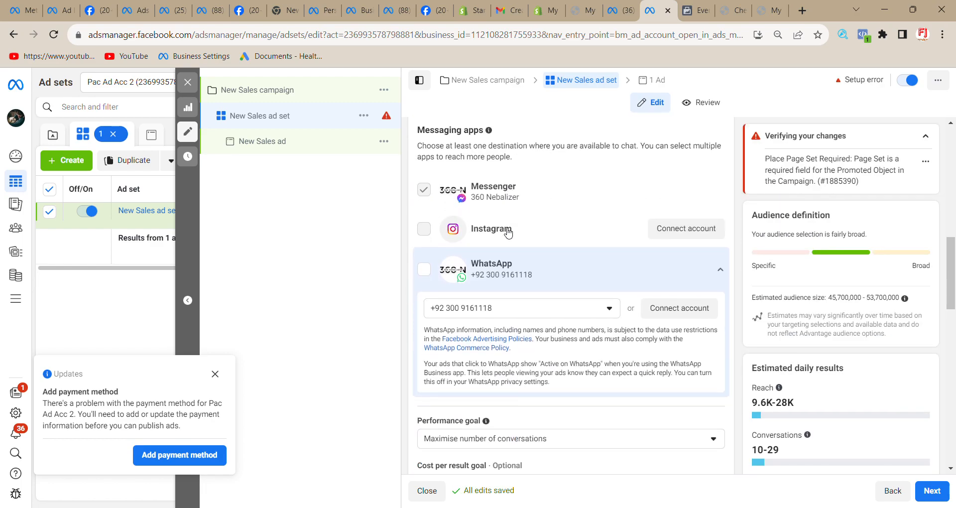
scroll(509, 326, "down", 3)
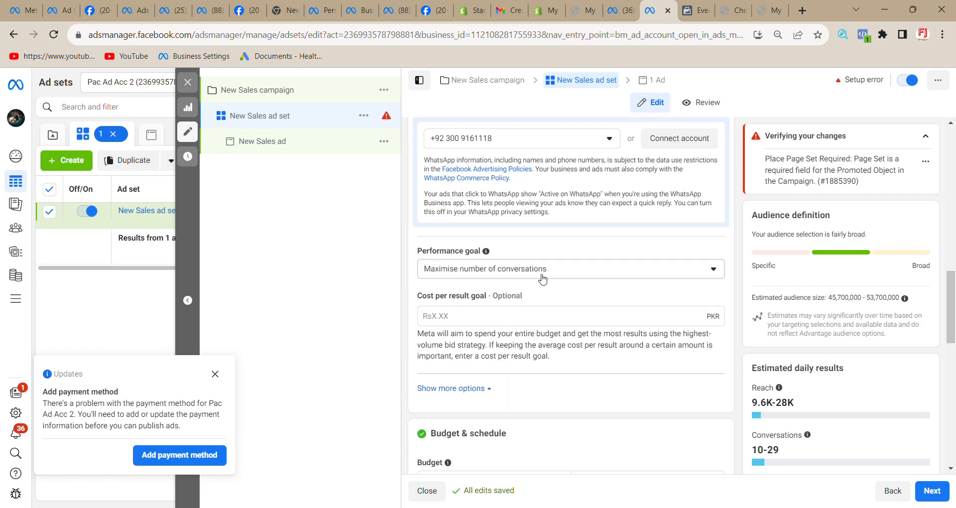